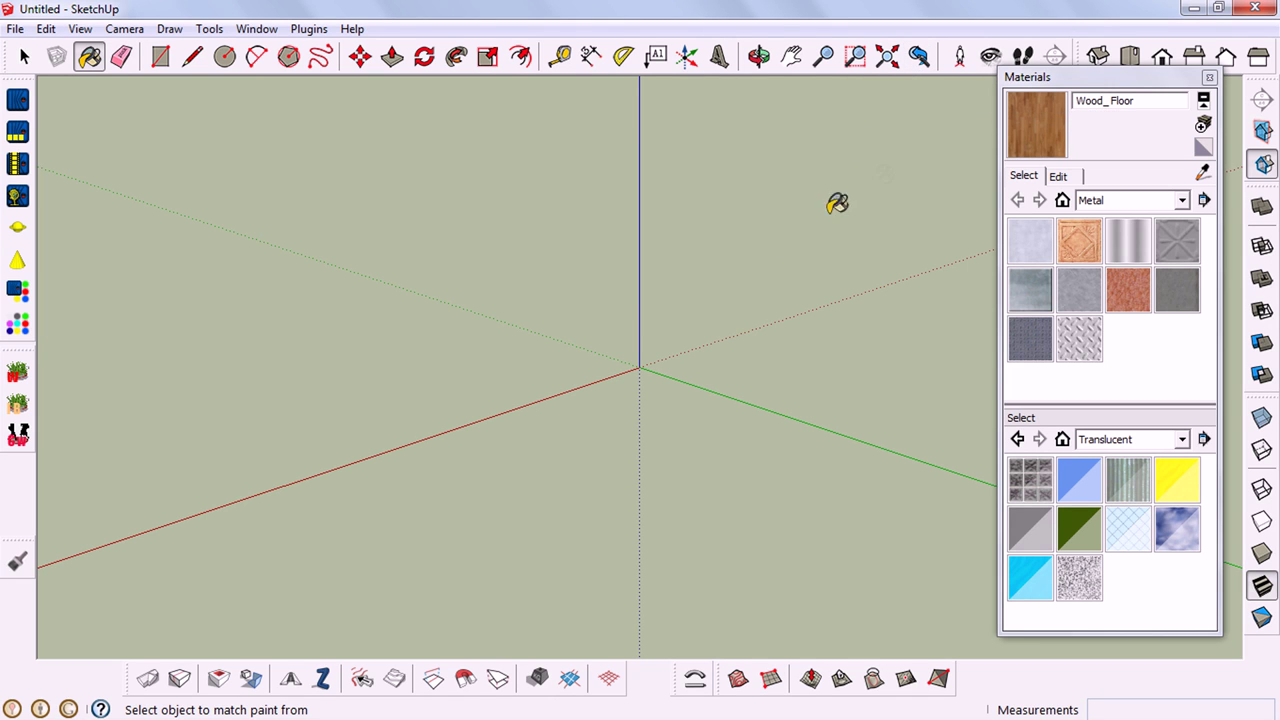
# Orbit briefly off the front view, then return to the flat front elevation
pyautogui.click(1162, 57)
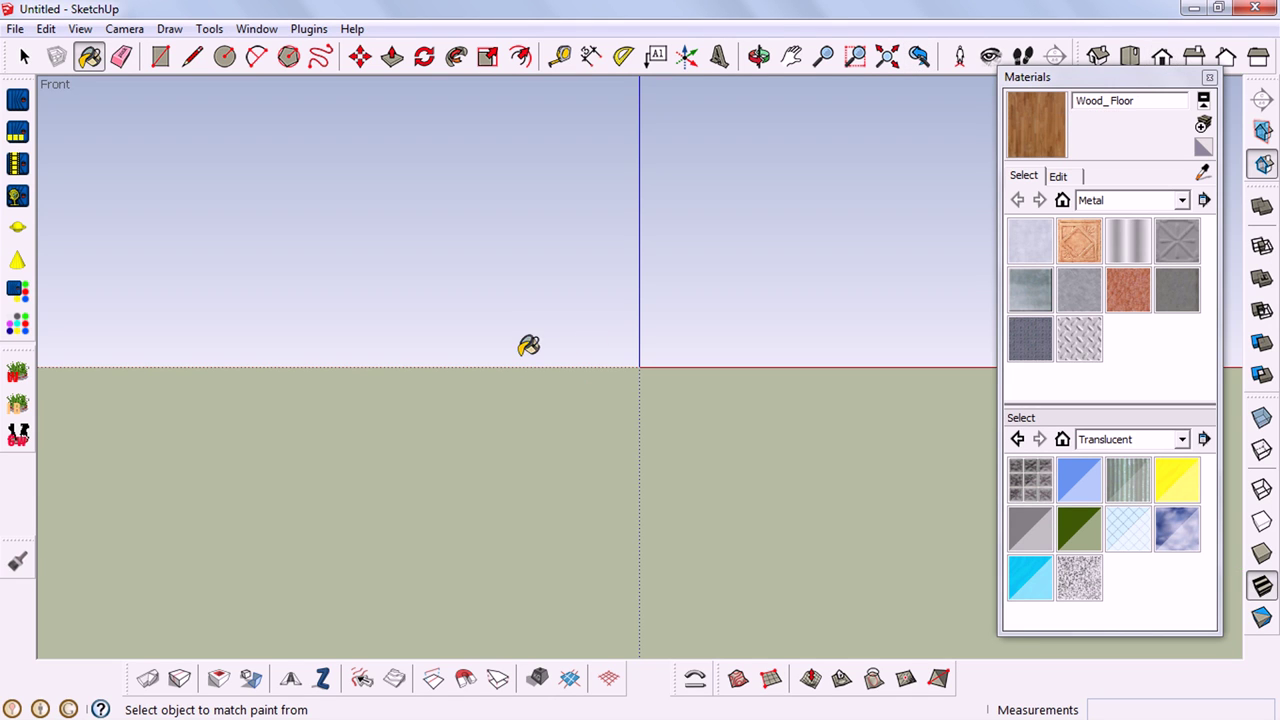
pyautogui.moveTo(528, 345); pyautogui.dragTo(563, 391, button='middle')
pyautogui.moveTo(460, 323)
pyautogui.mouseDown(button='middle')
pyautogui.moveTo(486, 346)
pyautogui.moveTo(557, 294)
pyautogui.mouseUp(button='middle')
pyautogui.moveTo(577, 340); pyautogui.dragTo(571, 337, button='middle')
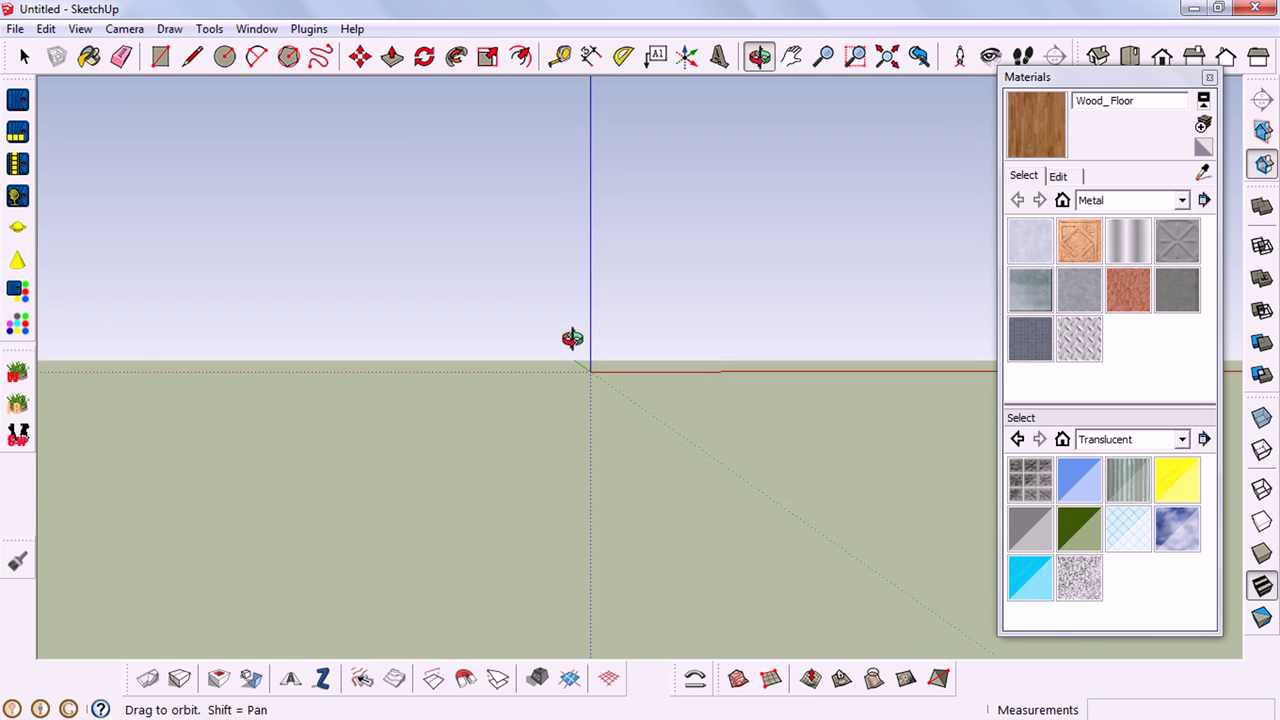
pyautogui.click(1162, 58)
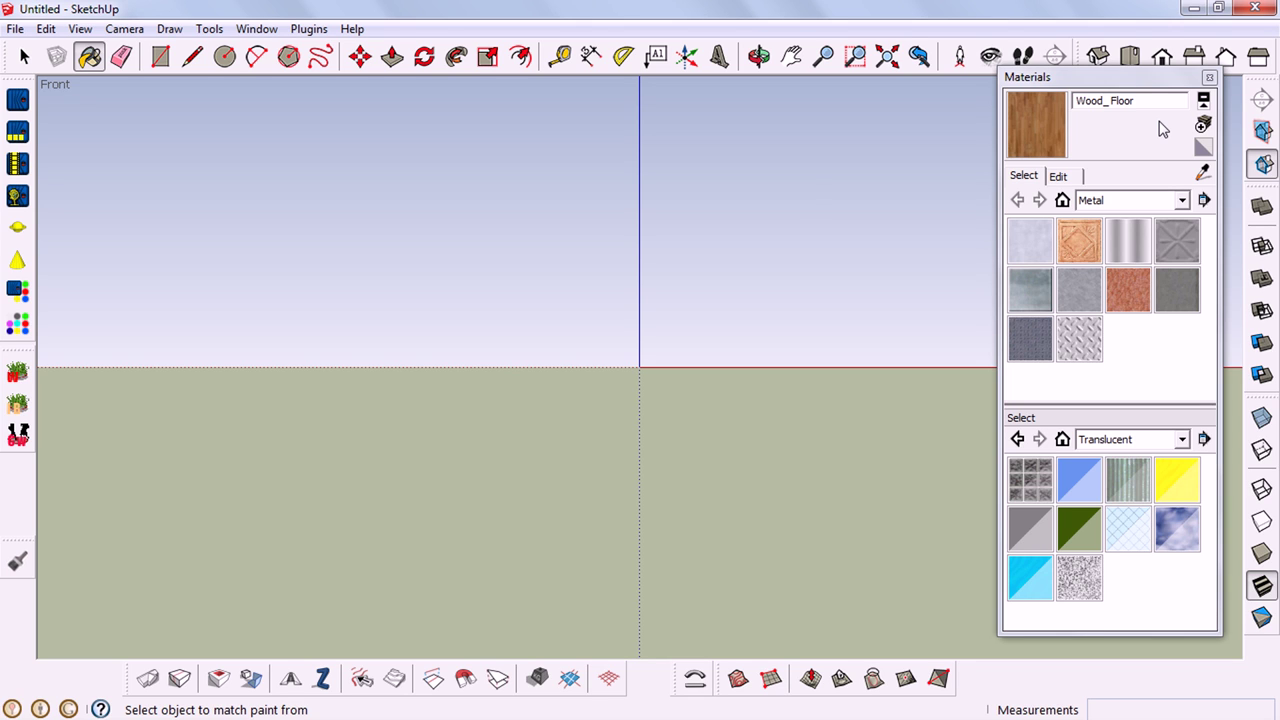
# Draw the profile's outer arc between two points with a downward bulge
pyautogui.click(257, 57)
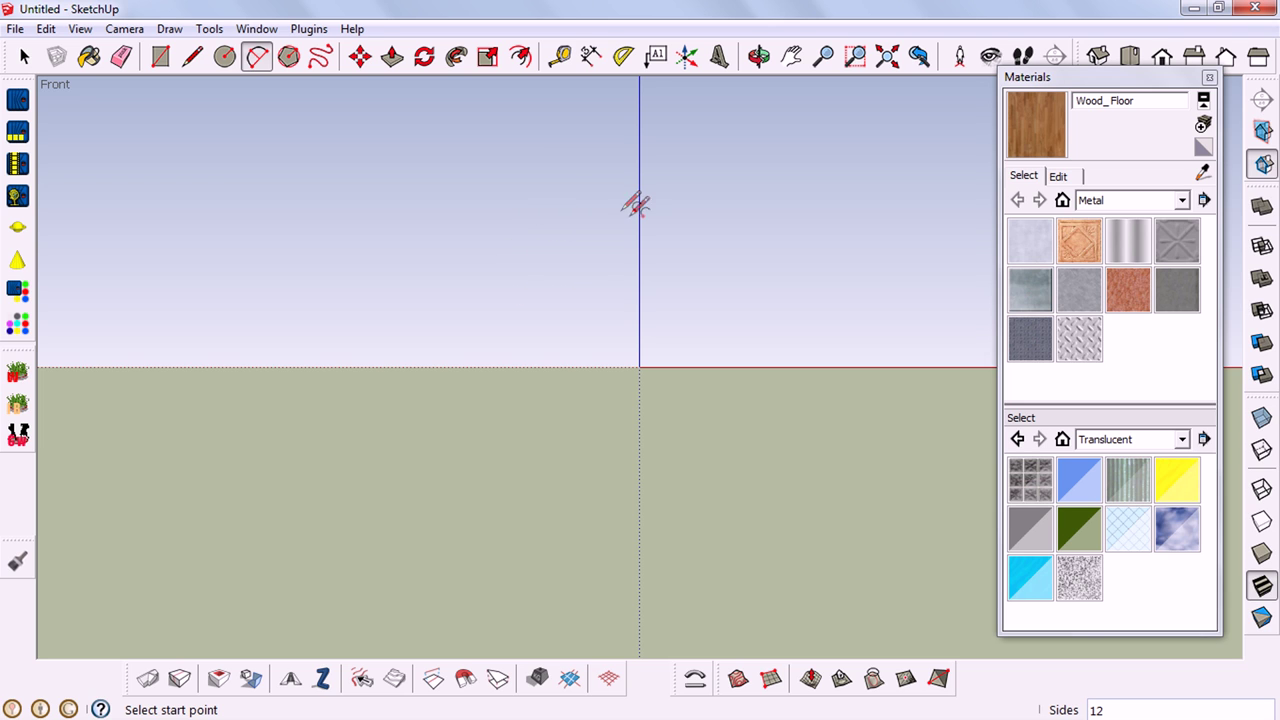
pyautogui.click(505, 225)
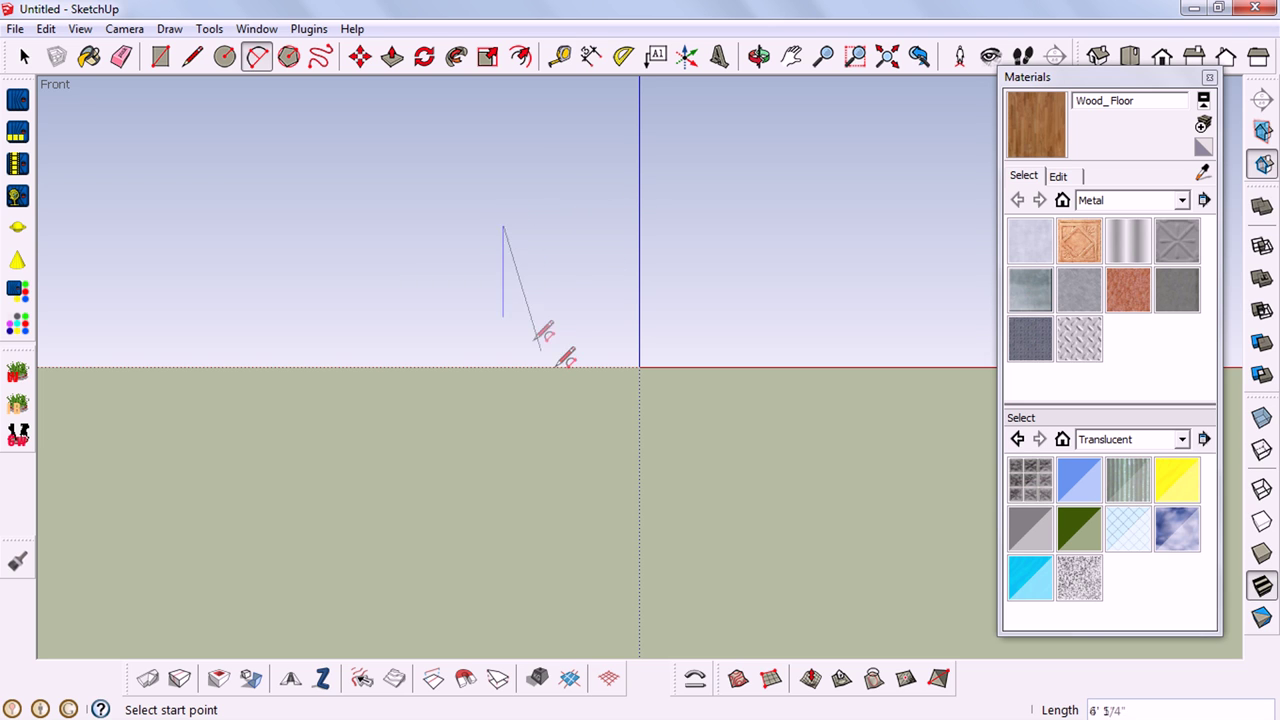
pyautogui.click(843, 225)
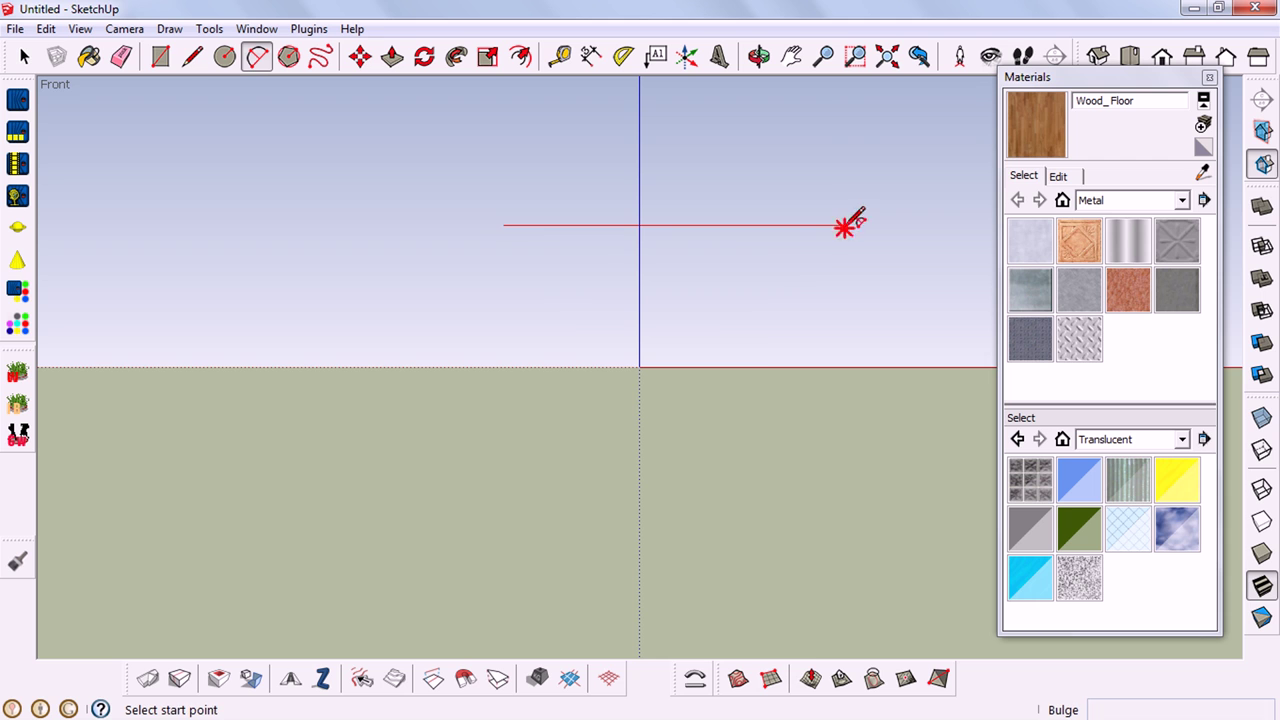
pyautogui.click(732, 352)
pyautogui.scroll(3, 837, 306)
pyautogui.scroll(-3, 731, 309)
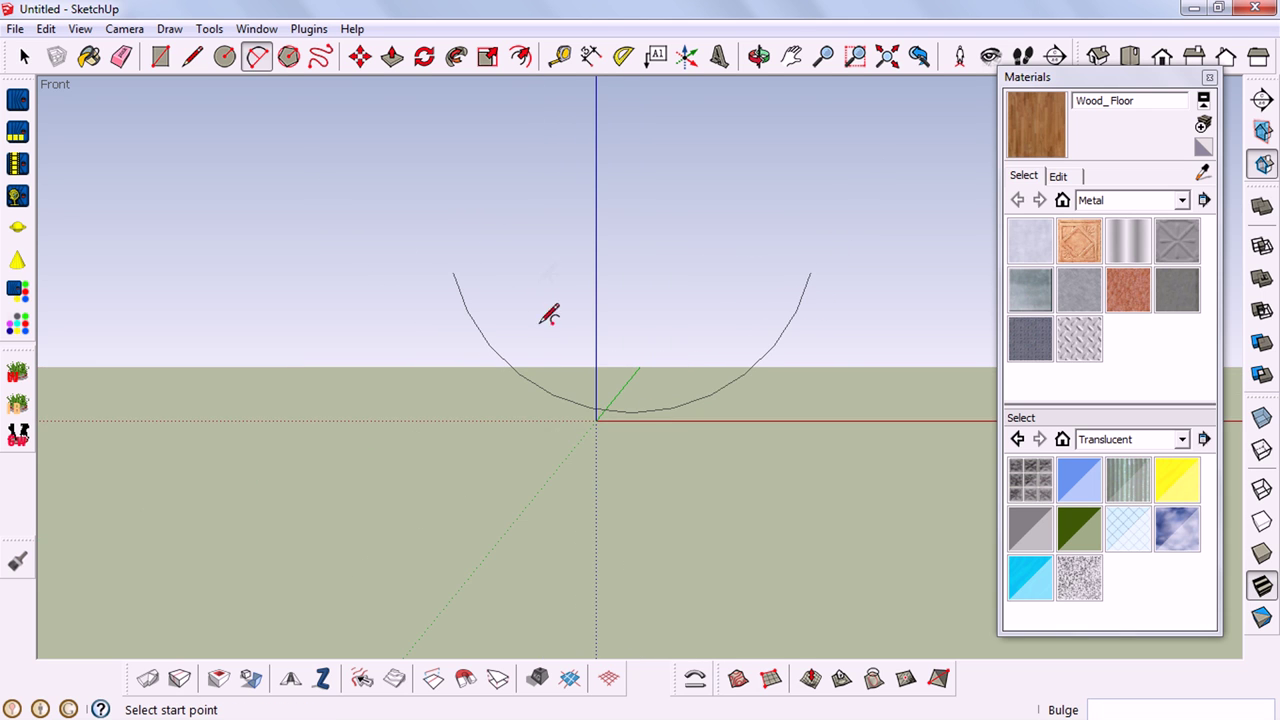
pyautogui.scroll(2, 470, 270)
# Add a small end arc at the left end and an inner arc following the outer one
pyautogui.click(454, 272)
pyautogui.scroll(2, 462, 266)
pyautogui.click(470, 262)
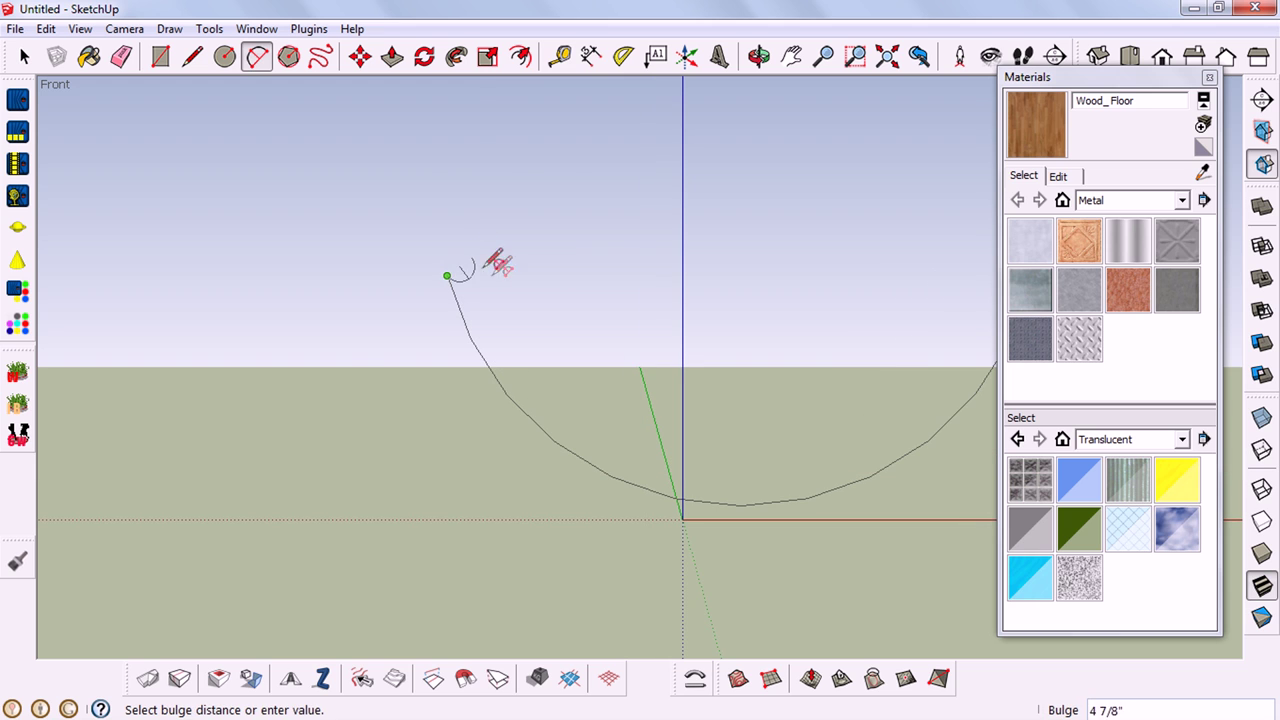
pyautogui.click(490, 252)
pyautogui.click(470, 262)
pyautogui.scroll(-2, 480, 258)
pyautogui.click(774, 364)
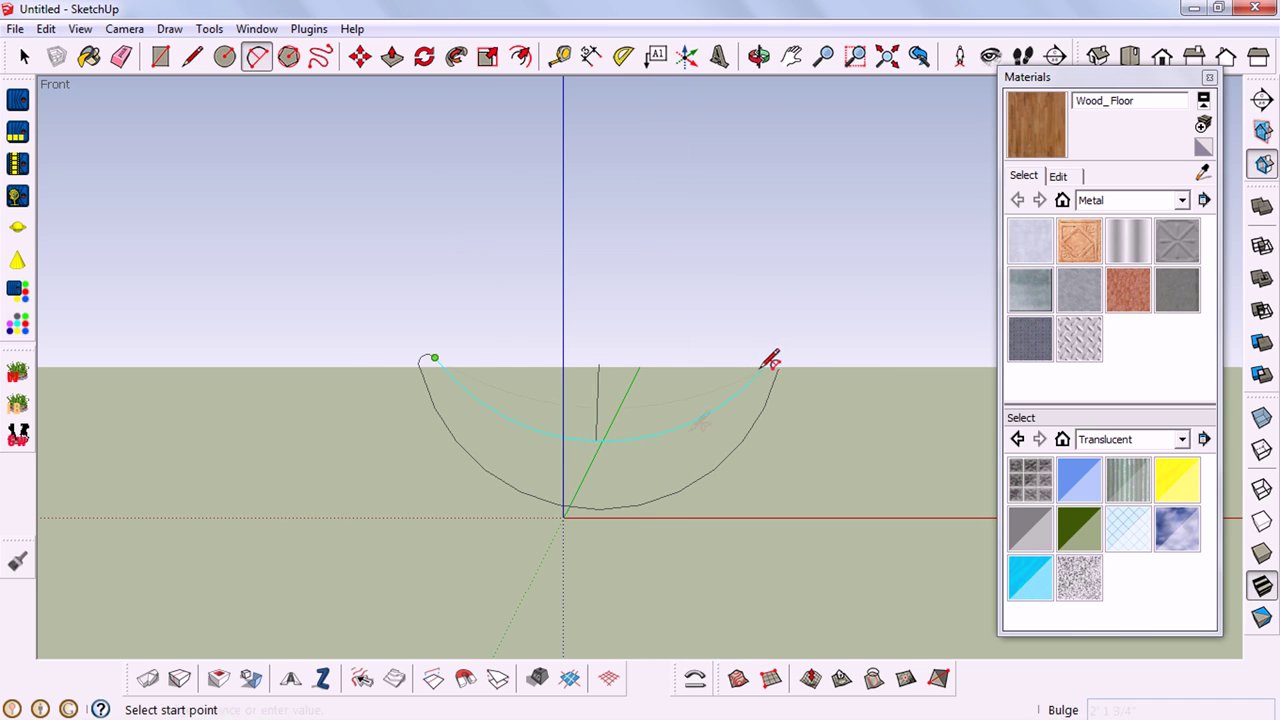
pyautogui.click(668, 484)
# Close the band's open right end with a cap arc, forming the crescent face
pyautogui.scroll(2, 760, 395)
pyautogui.click(766, 357)
pyautogui.click(785, 355)
pyautogui.click(790, 353)
pyautogui.moveTo(852, 396); pyautogui.dragTo(493, 430, button='middle')
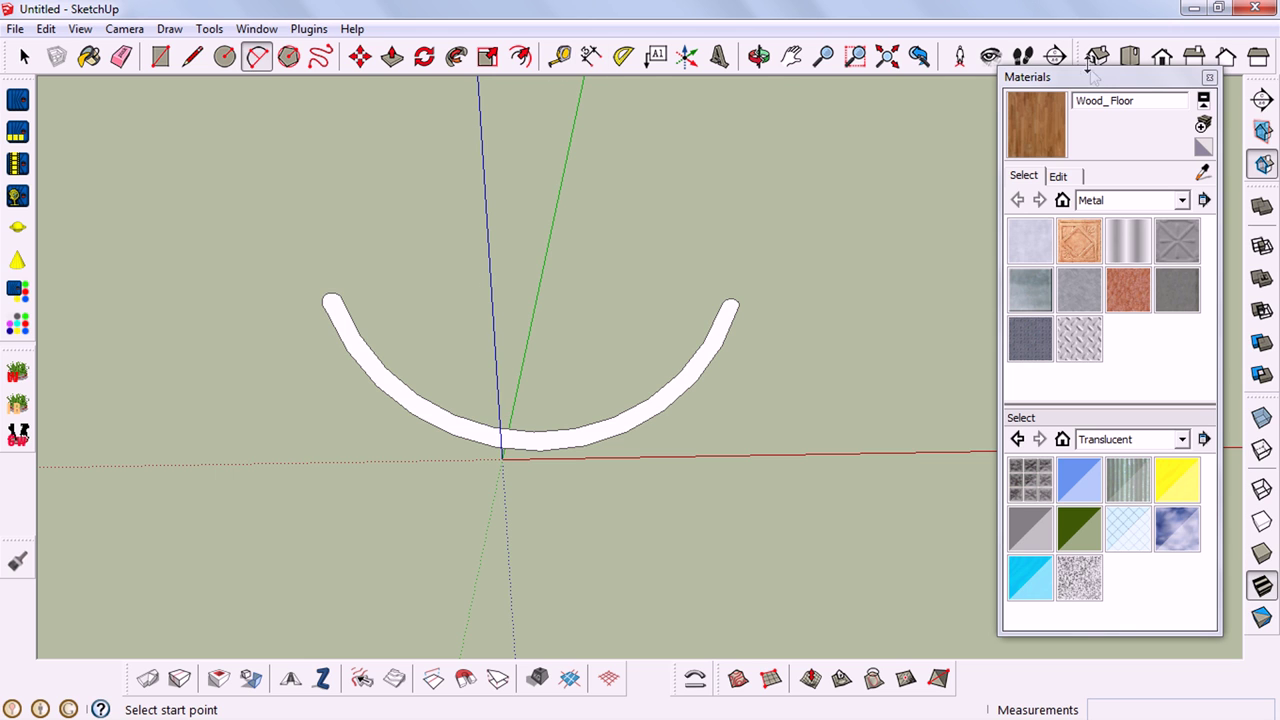
# In Top view, draw a filled circle near the origin
pyautogui.click(1130, 57)
pyautogui.click(225, 56)
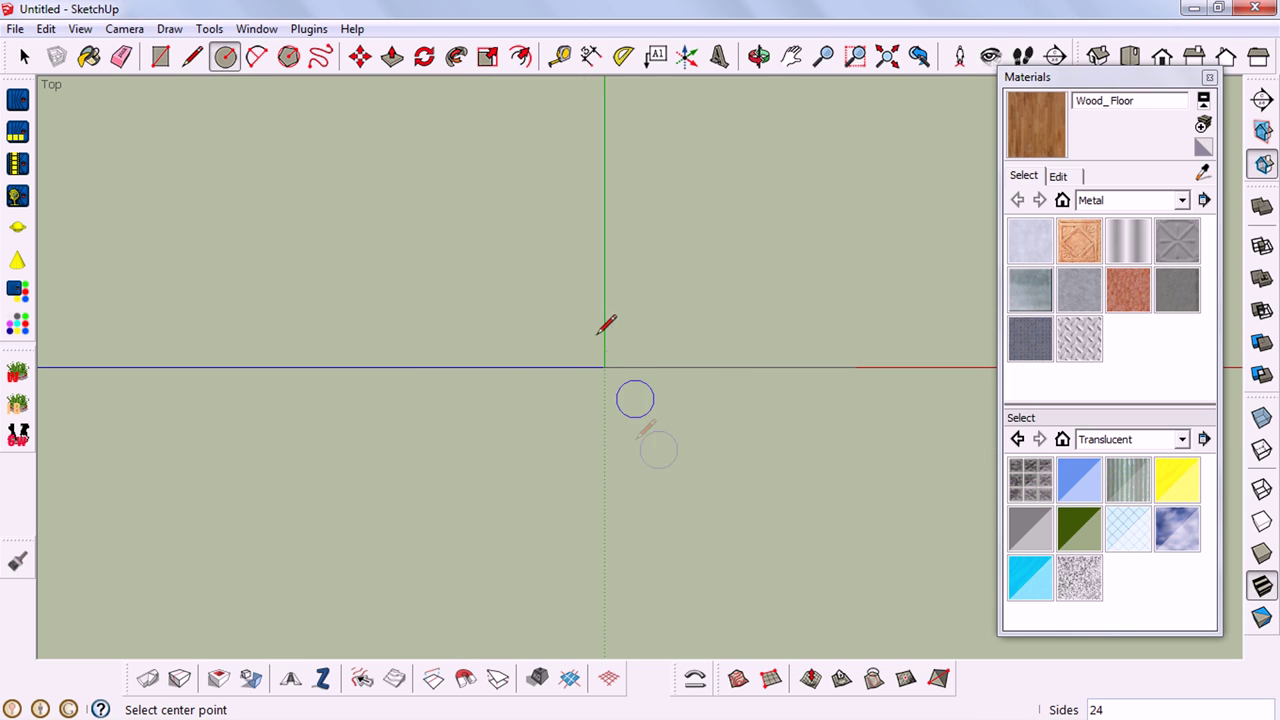
pyautogui.click(604, 324)
pyautogui.click(641, 232)
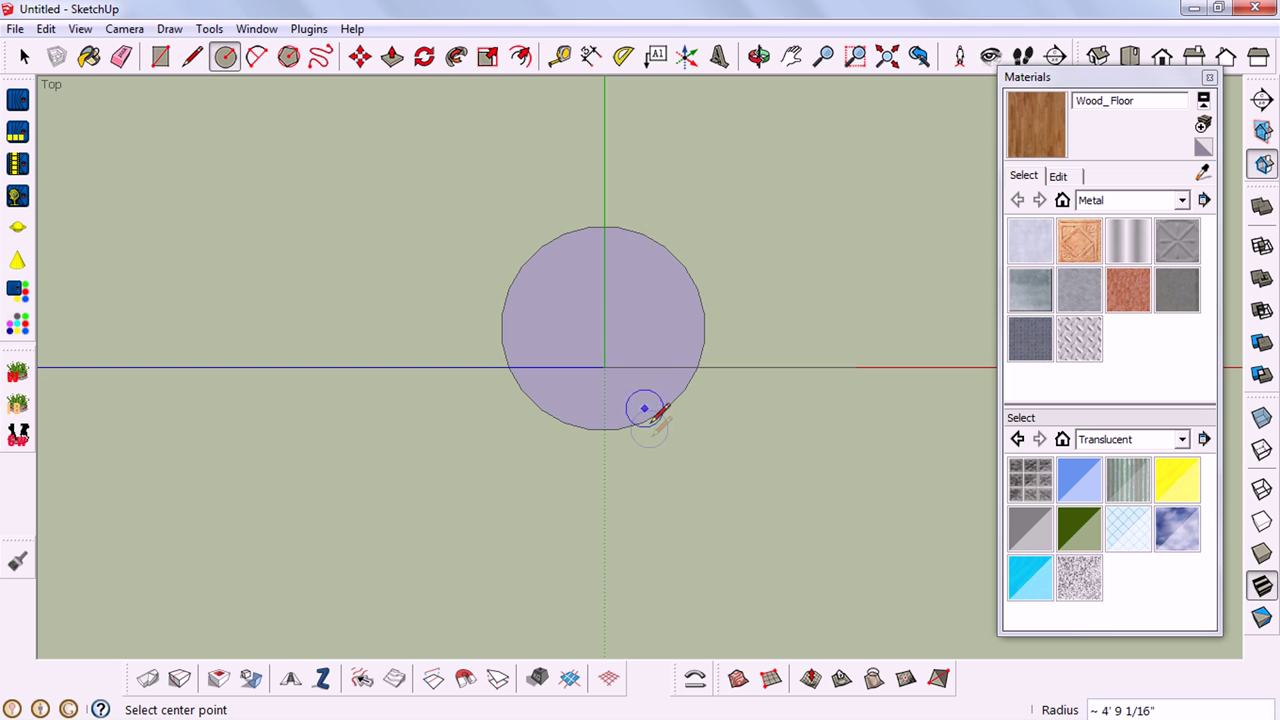
pyautogui.moveTo(646, 414)
pyautogui.mouseDown(button='middle')
pyautogui.moveTo(680, 375)
pyautogui.moveTo(470, 440)
pyautogui.moveTo(720, 211)
pyautogui.mouseUp(button='middle')
# Move the disc so it is centred beneath the profile band
pyautogui.press('space')
pyautogui.click(547, 472)
pyautogui.moveTo(547, 474); pyautogui.dragTo(665, 425, button='middle')
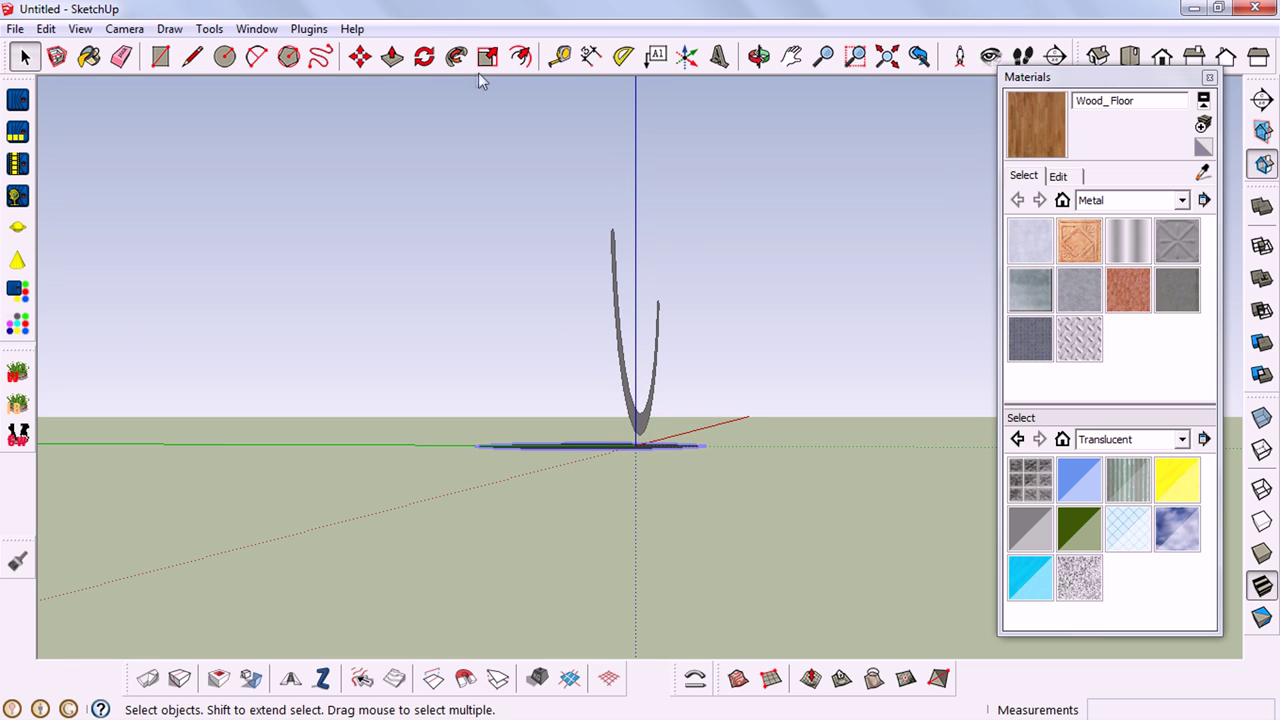
pyautogui.click(360, 56)
pyautogui.click(694, 509)
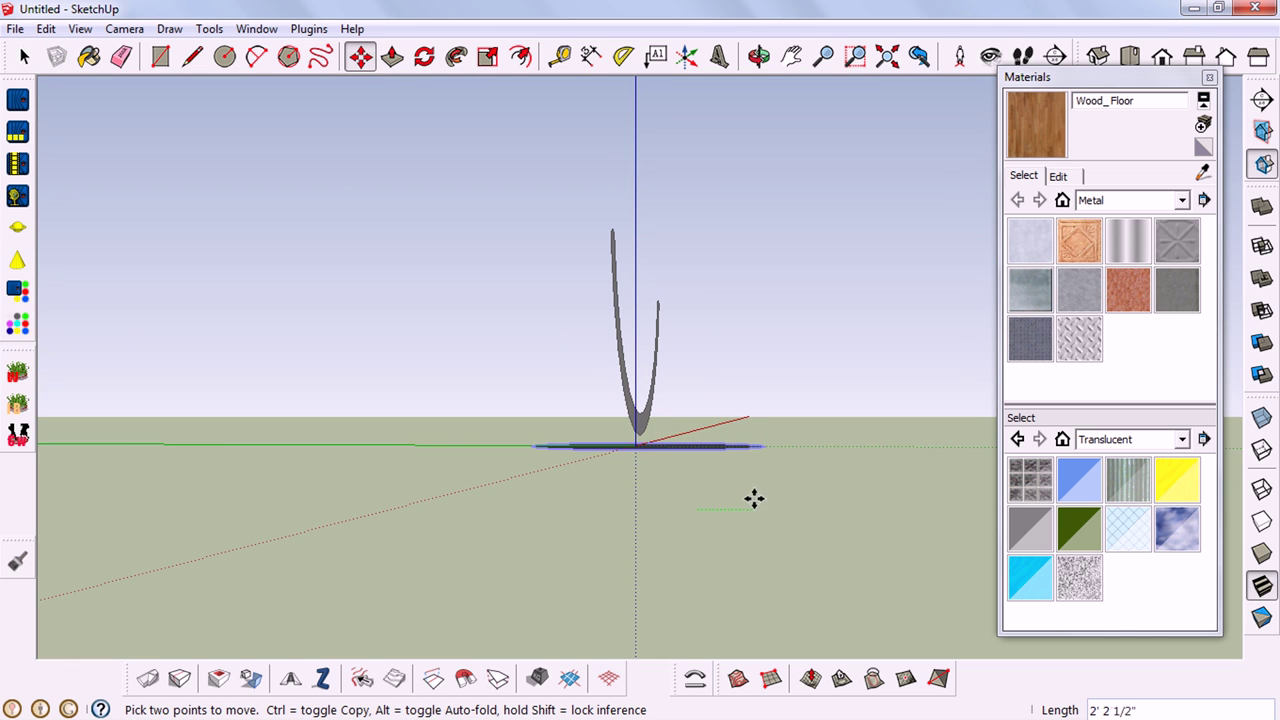
pyautogui.moveTo(711, 506); pyautogui.dragTo(640, 509, button='middle')
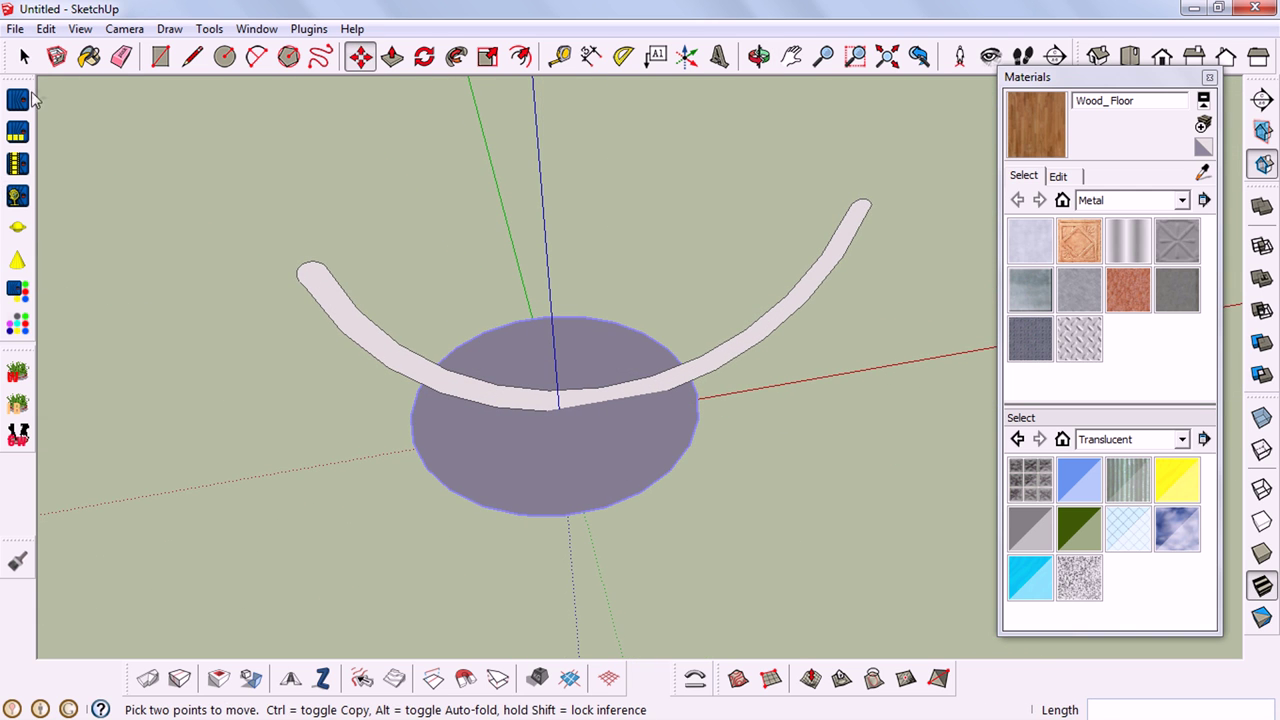
# Sweep the crescent profile around the disc with Follow Me into a bowl, and inspect it
pyautogui.click(24, 57)
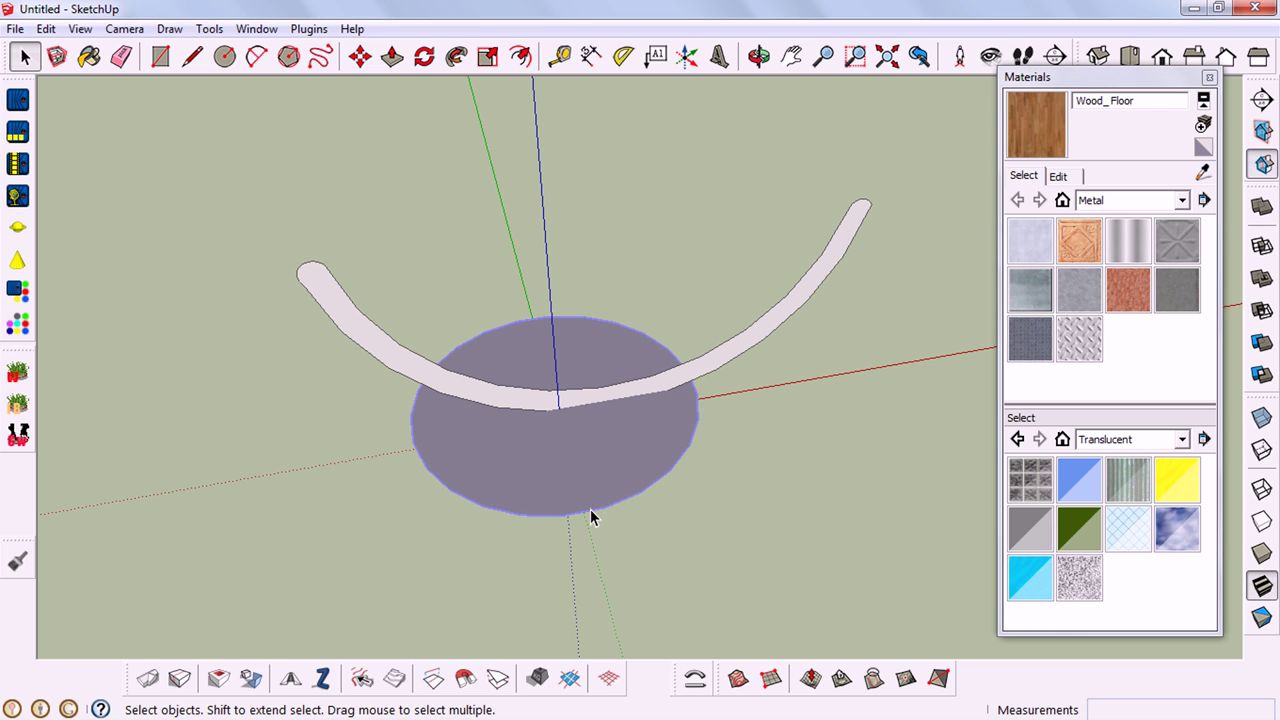
pyautogui.click(457, 57)
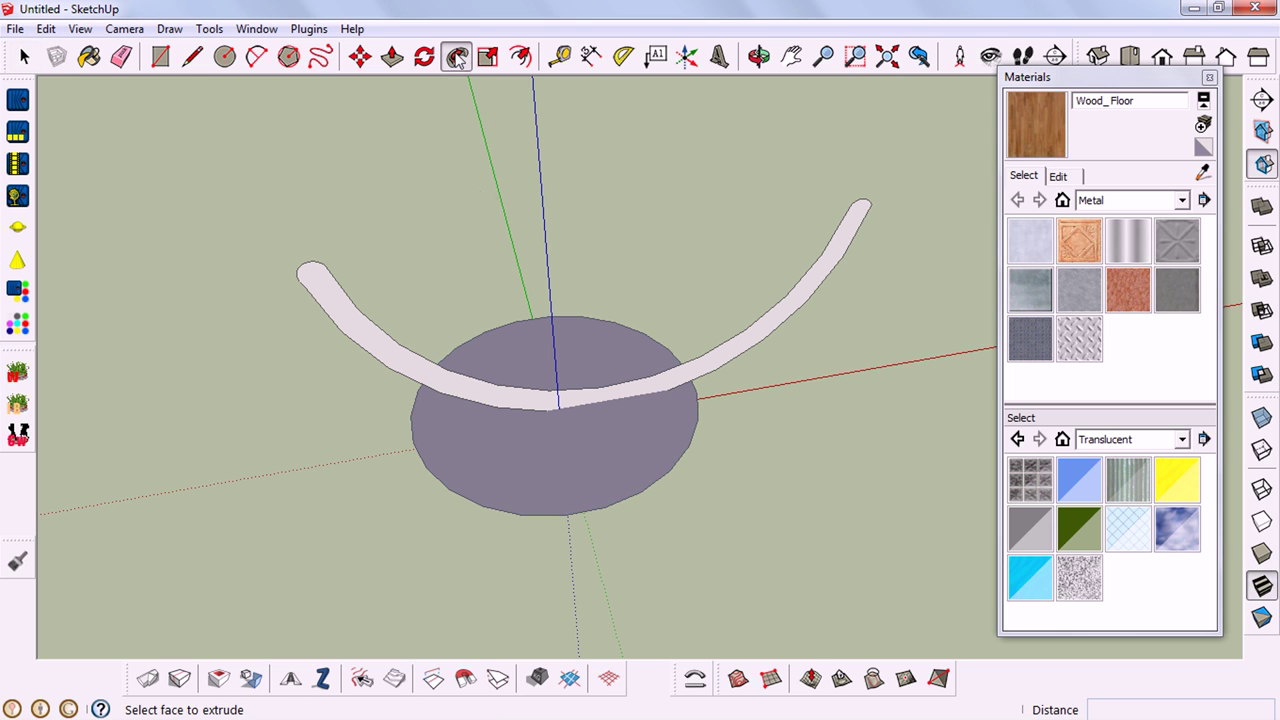
pyautogui.click(446, 362)
pyautogui.press('alt')
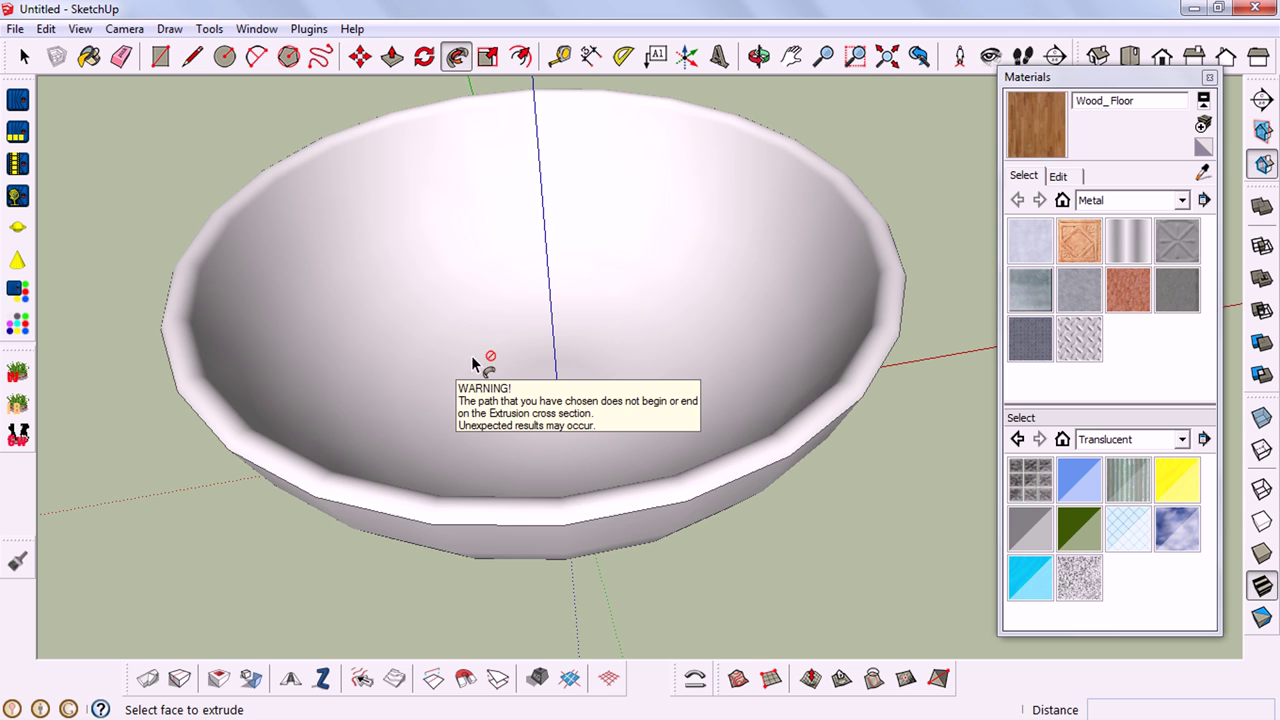
pyautogui.moveTo(471, 355); pyautogui.dragTo(510, 95, button='middle')
pyautogui.click(24, 57)
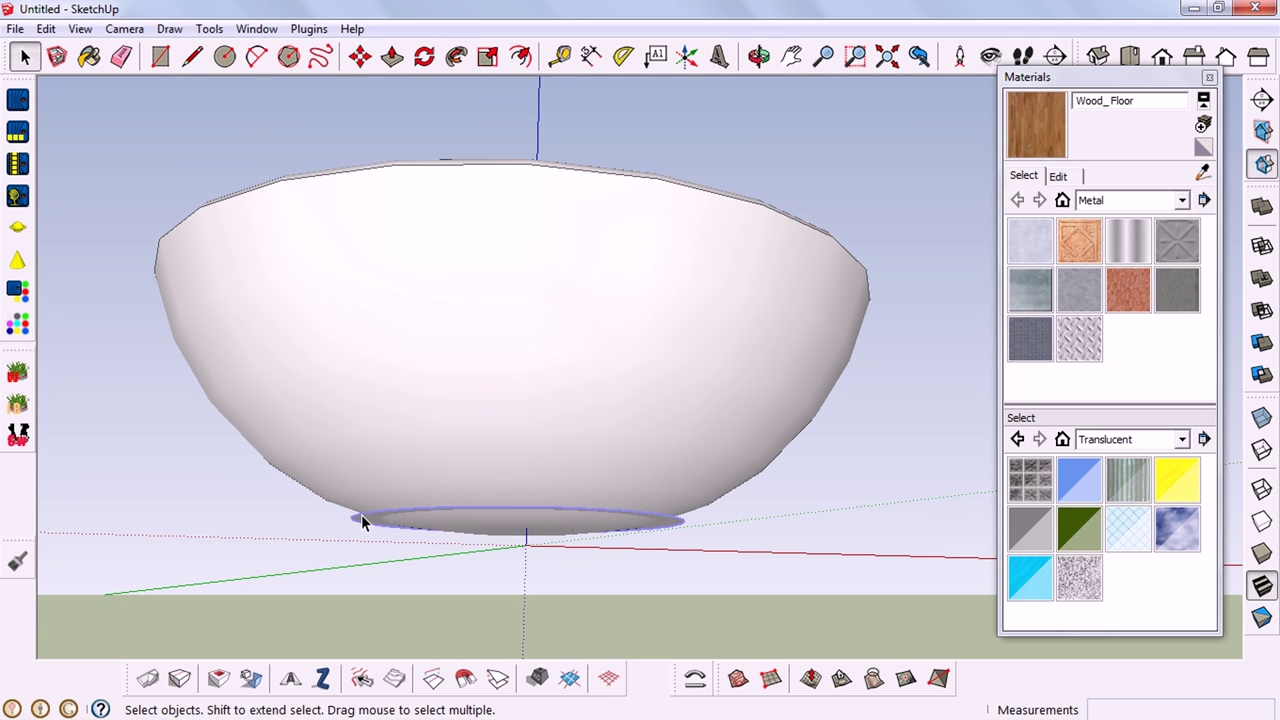
pyautogui.moveTo(609, 398); pyautogui.dragTo(490, 614, button='middle')
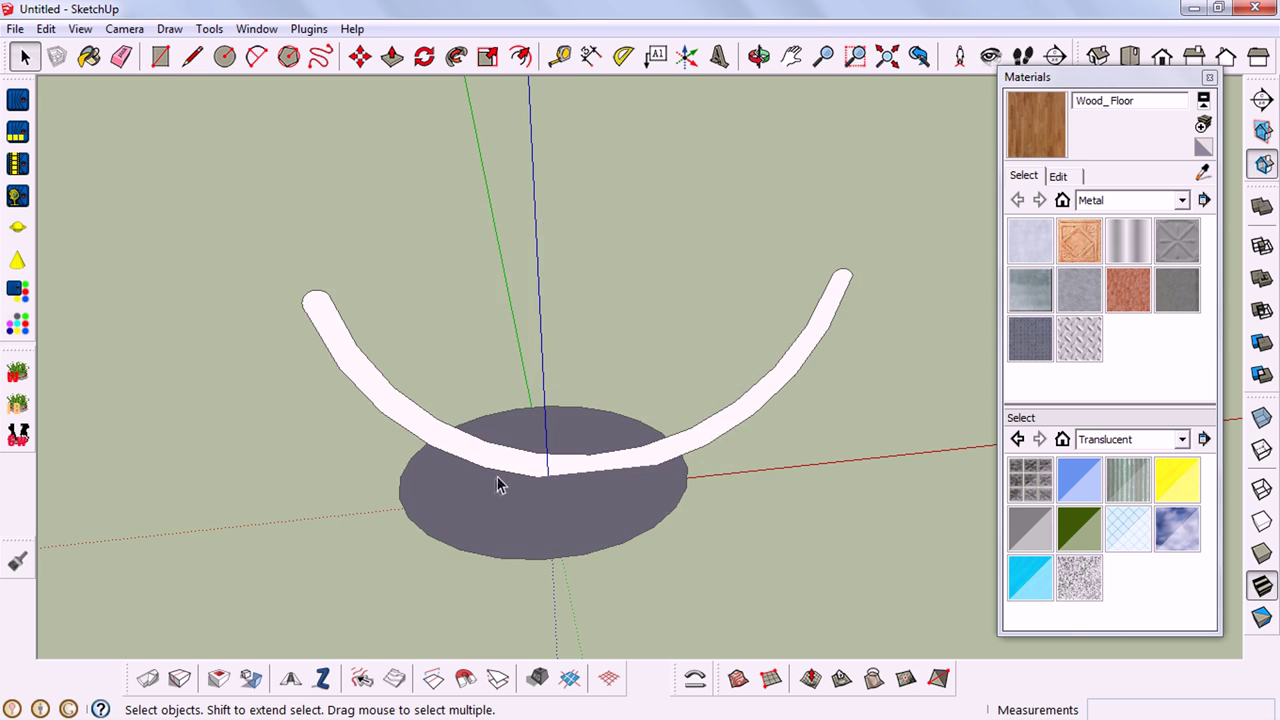
# Use the disc's edge as the path and sweep the profile around it with Follow Me
pyautogui.scroll(2, 497, 480)
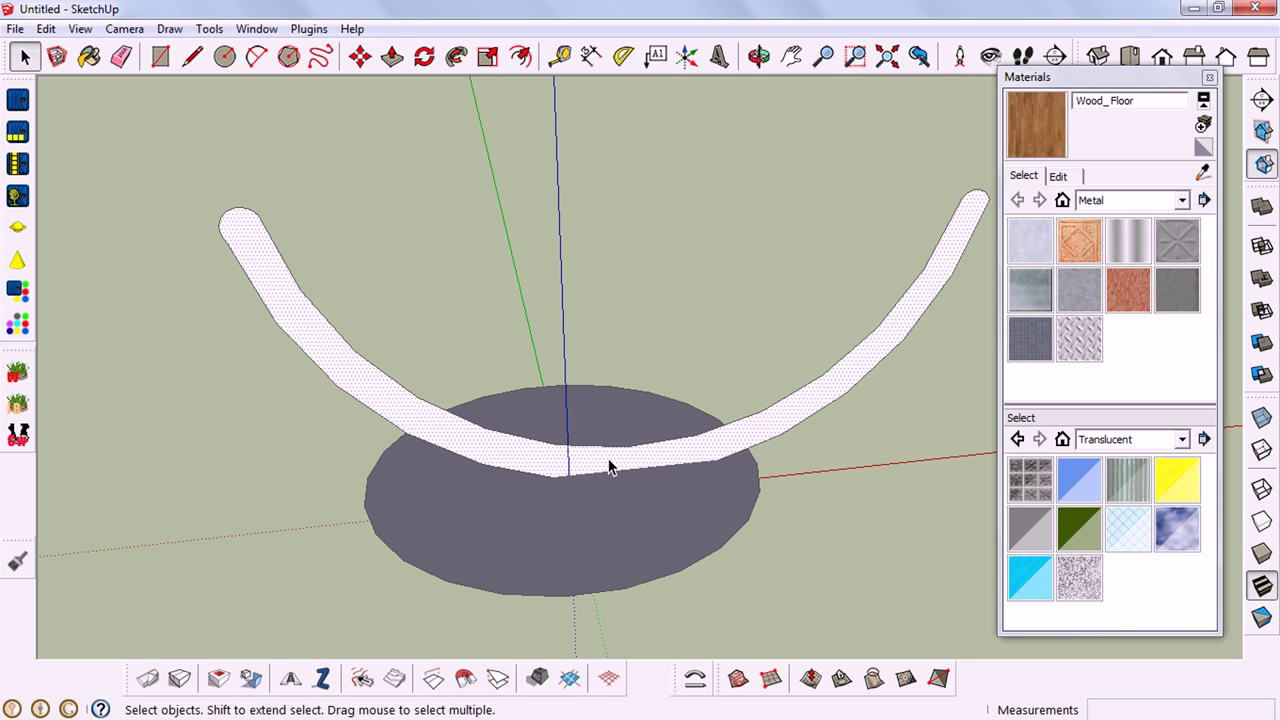
pyautogui.click(555, 595)
pyautogui.click(456, 56)
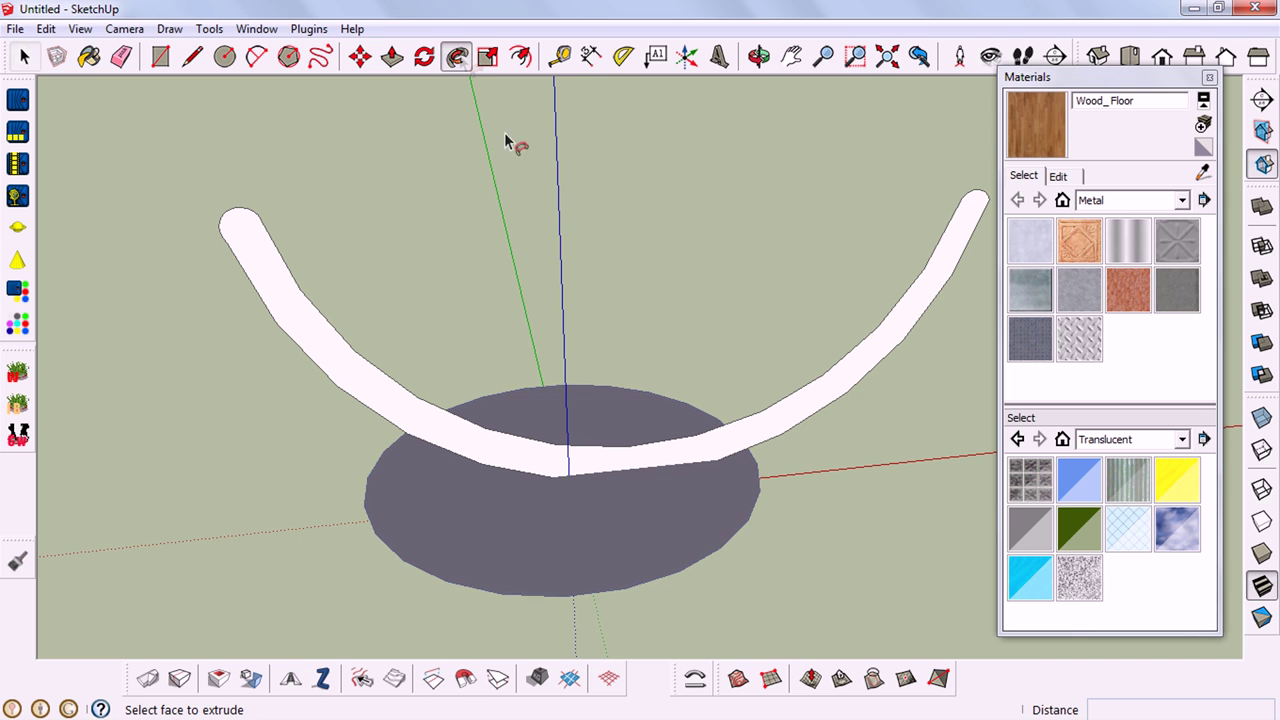
pyautogui.click(407, 418)
# Orbit and zoom around the new bowl to inspect it from above and the sides
pyautogui.moveTo(783, 510); pyautogui.dragTo(568, 325, button='middle')
pyautogui.press('space')
pyautogui.scroll(-3, 568, 325)
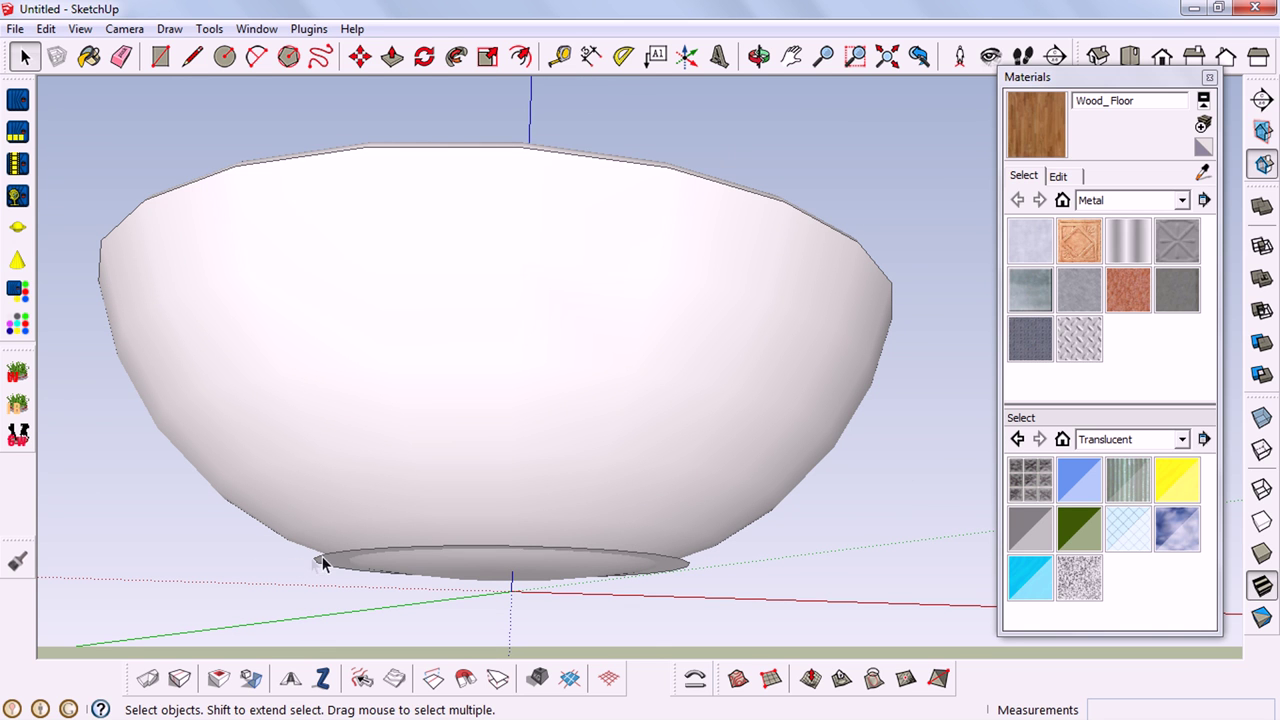
pyautogui.moveTo(566, 337); pyautogui.dragTo(586, 406, button='middle')
pyautogui.scroll(-3, 530, 332)
pyautogui.scroll(-3, 530, 332)
pyautogui.moveTo(600, 471); pyautogui.dragTo(600, 314, button='middle')
pyautogui.scroll(3, 585, 352)
pyautogui.moveTo(556, 452); pyautogui.dragTo(590, 357, button='middle')
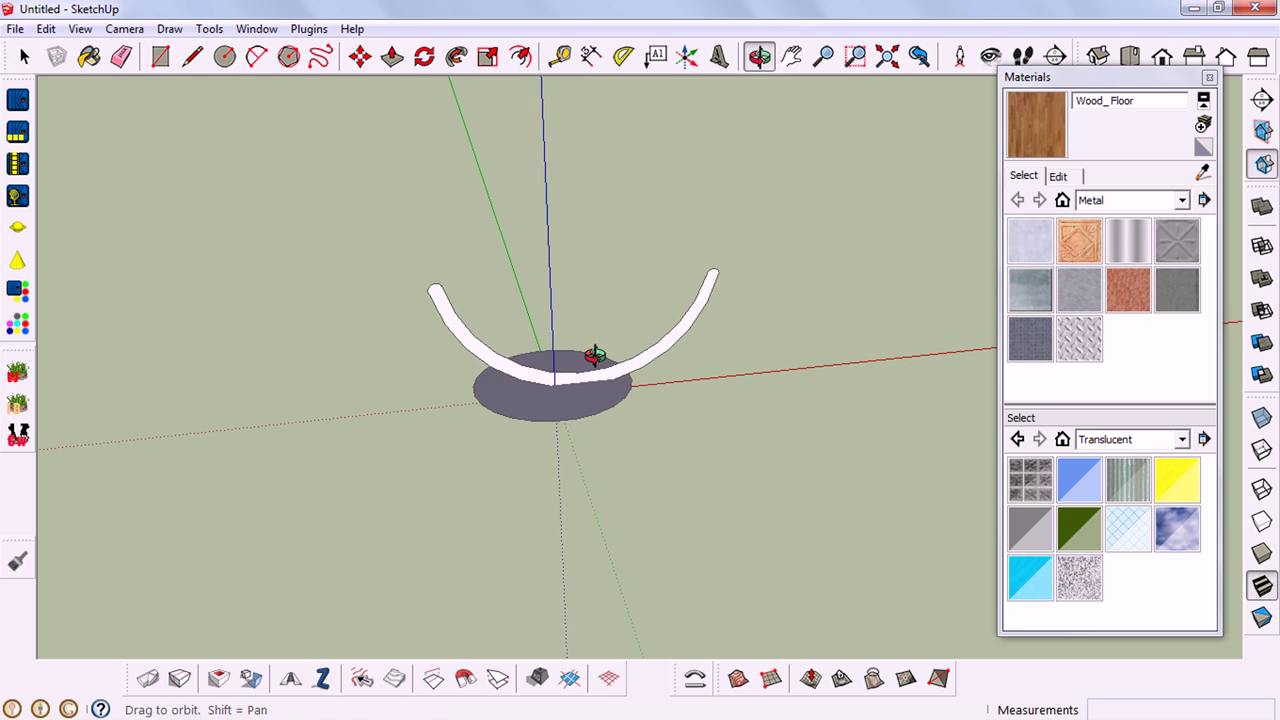
pyautogui.scroll(2, 578, 381)
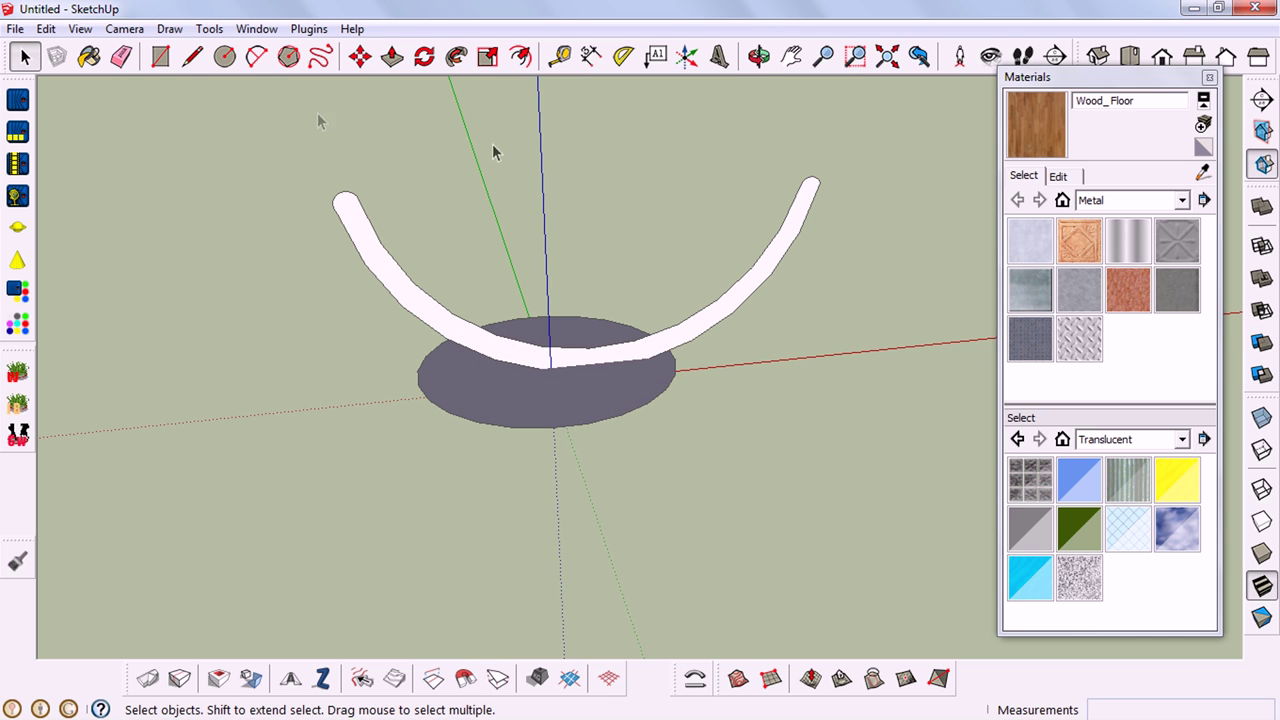
# Sweep the profile with Follow Me again and orbit around the resulting bowl
pyautogui.click(456, 56)
pyautogui.click(457, 334)
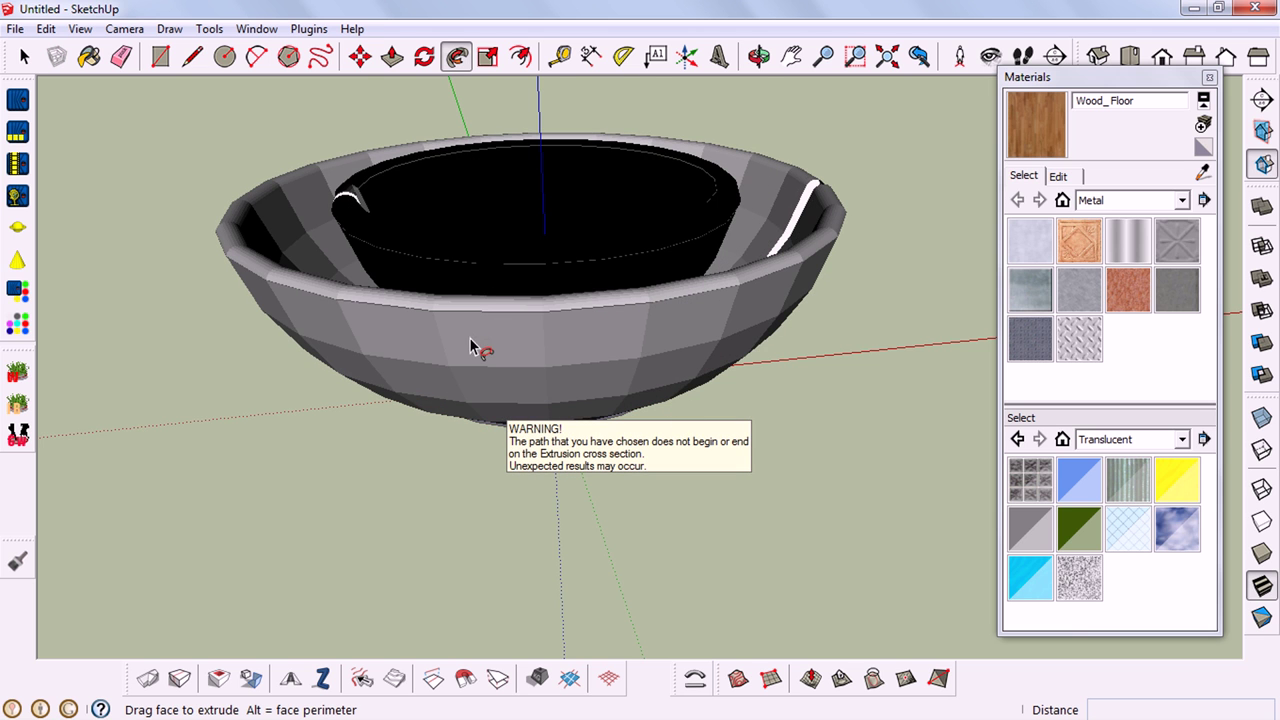
pyautogui.click(493, 334)
pyautogui.moveTo(491, 288); pyautogui.dragTo(641, 228, button='middle')
pyautogui.scroll(5, 641, 228)
pyautogui.moveTo(857, 177); pyautogui.dragTo(486, 414, button='middle')
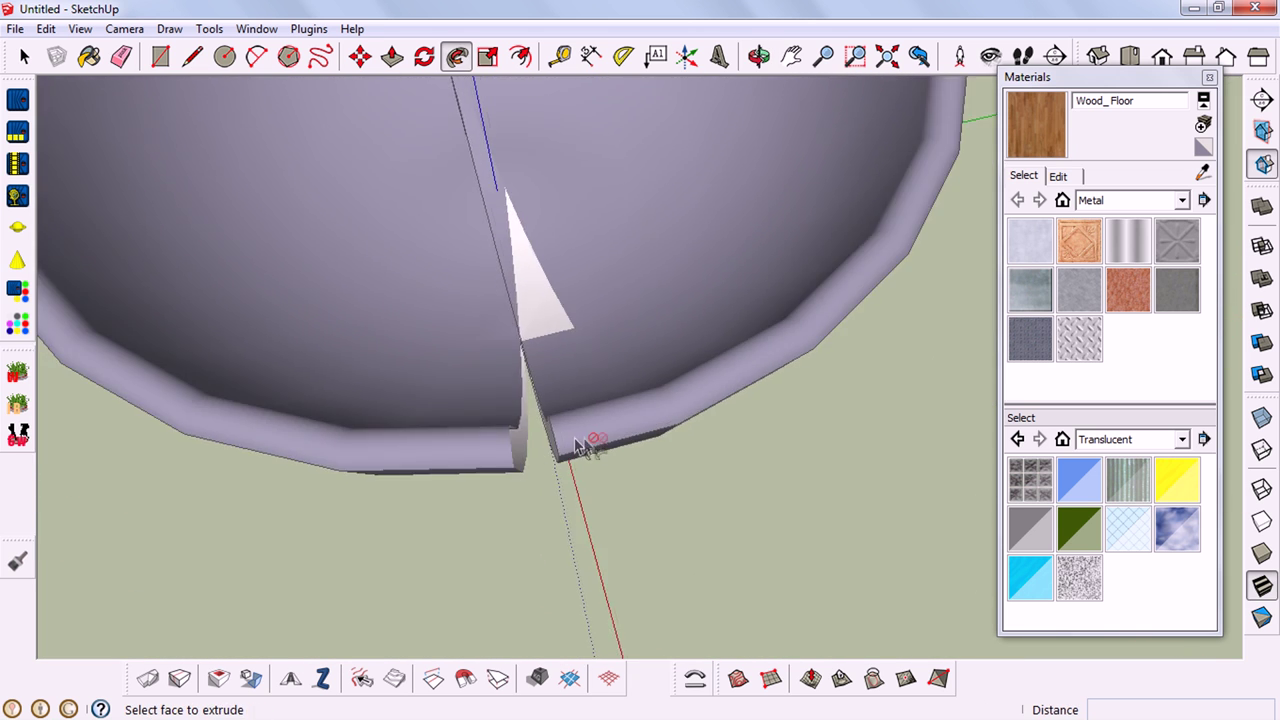
pyautogui.scroll(-3, 600, 445)
# Undo the bowl, then use the circle as the path and revolve the profile into a bowl again
pyautogui.hotkey('ctrl', 'z')
pyautogui.moveTo(357, 434); pyautogui.dragTo(660, 210, button='middle')
pyautogui.press('space')
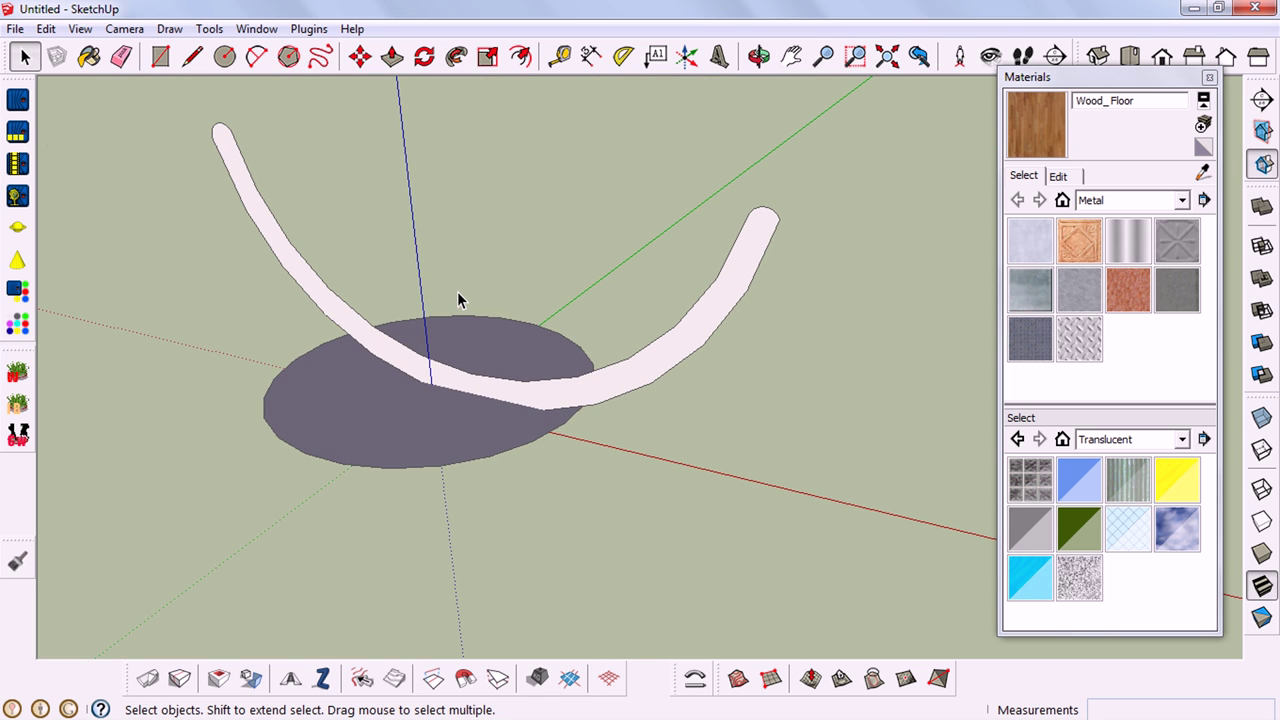
pyautogui.click(449, 466)
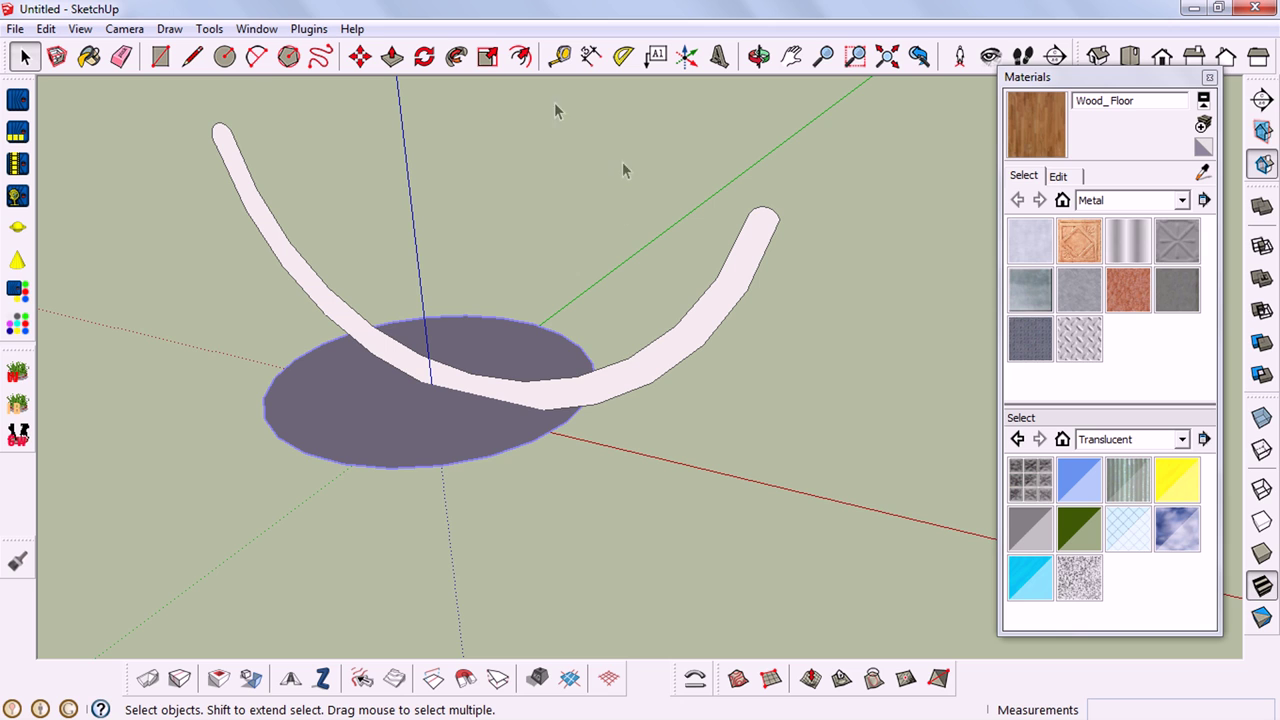
pyautogui.click(457, 57)
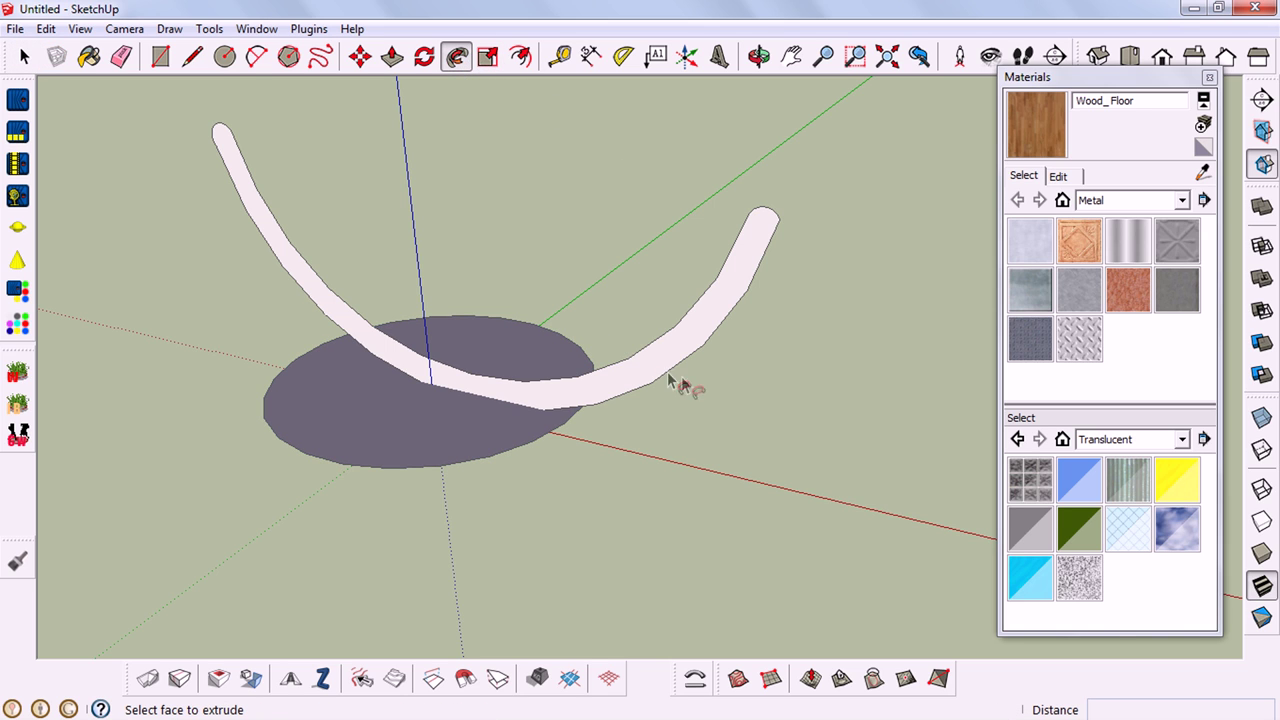
pyautogui.keyDown('alt'); pyautogui.moveTo(670, 380); pyautogui.dragTo(655, 365); pyautogui.keyUp('alt')
pyautogui.moveTo(422, 340); pyautogui.dragTo(560, 95, button='middle')
pyautogui.click(25, 57)
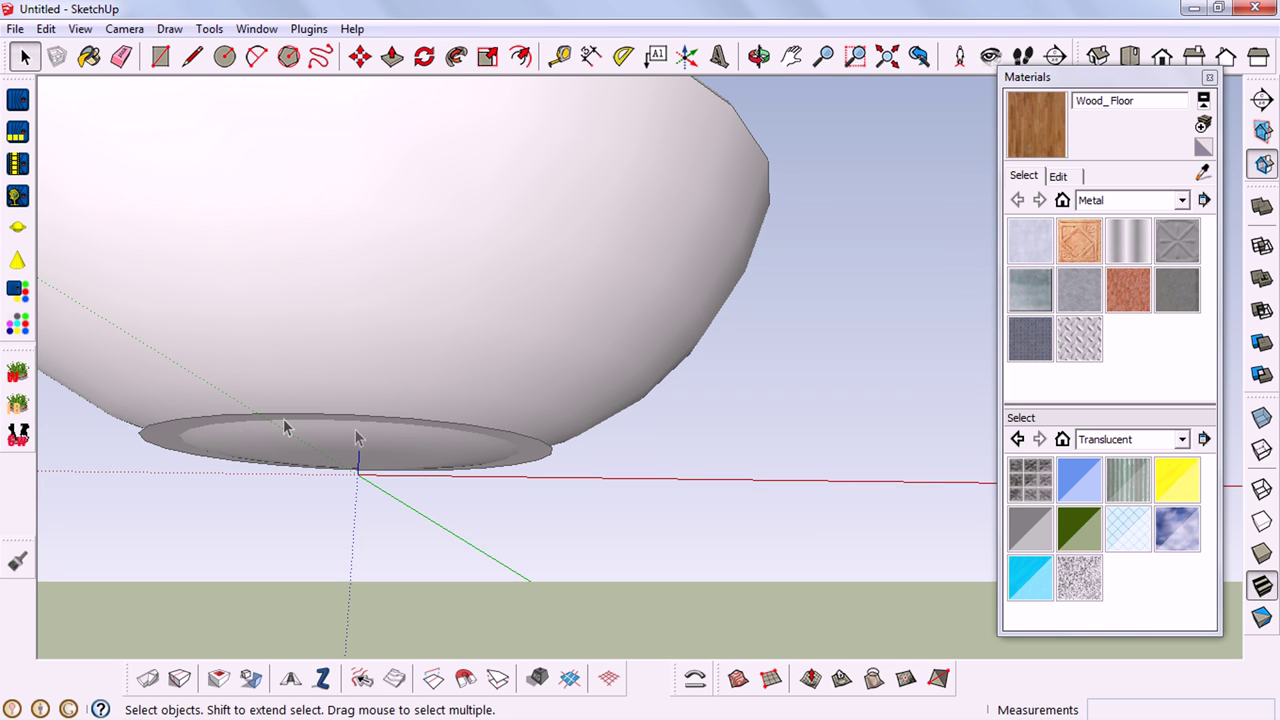
# Select the ring edge at the bowl's base and return to the front view
pyautogui.click(152, 435)
pyautogui.moveTo(360, 314); pyautogui.dragTo(1012, 95, button='middle')
pyautogui.click(1160, 57)
pyautogui.press('a')
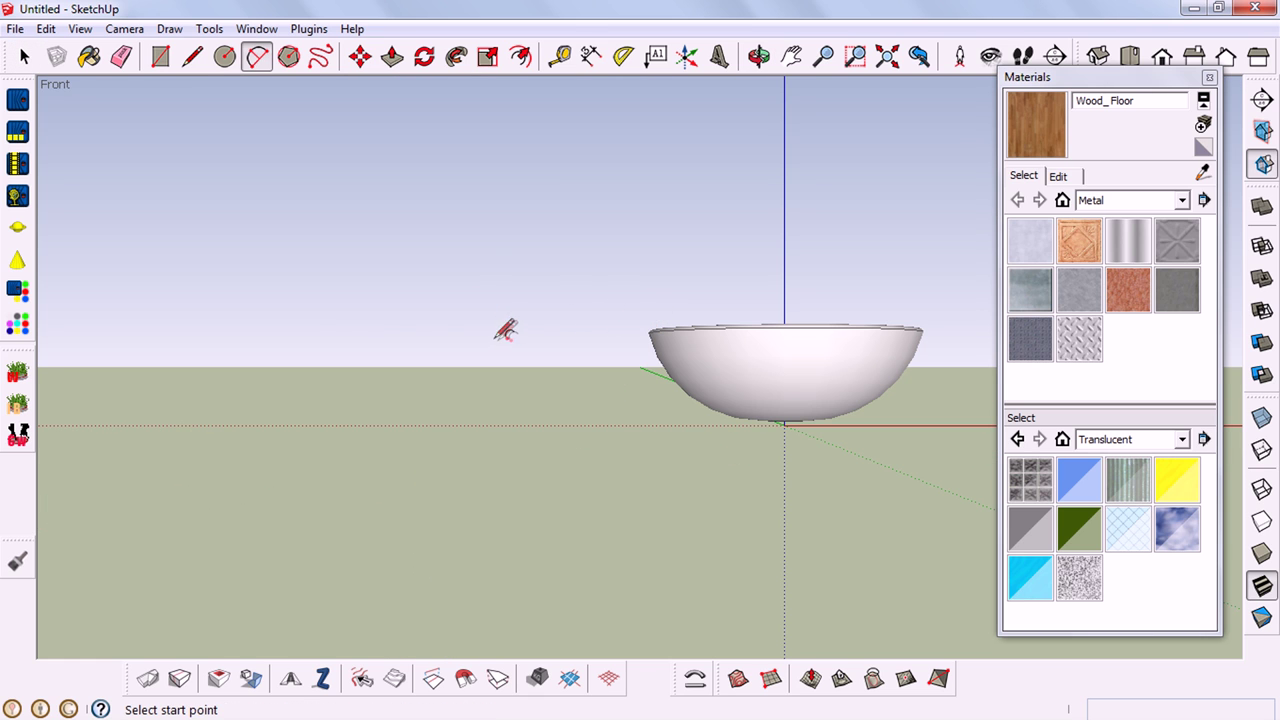
# Draw the glass profile's two slanted outer walls and flat base with lines
pyautogui.scroll(3, 314, 309)
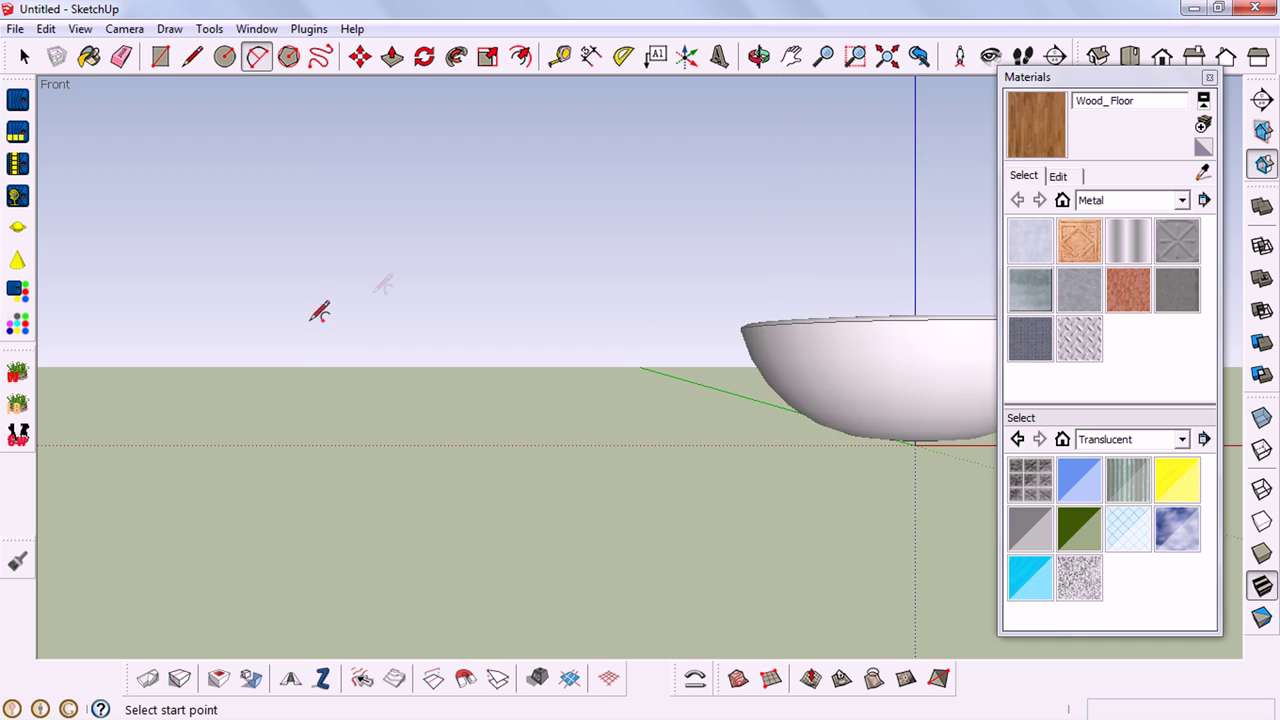
pyautogui.click(191, 57)
pyautogui.click(346, 230)
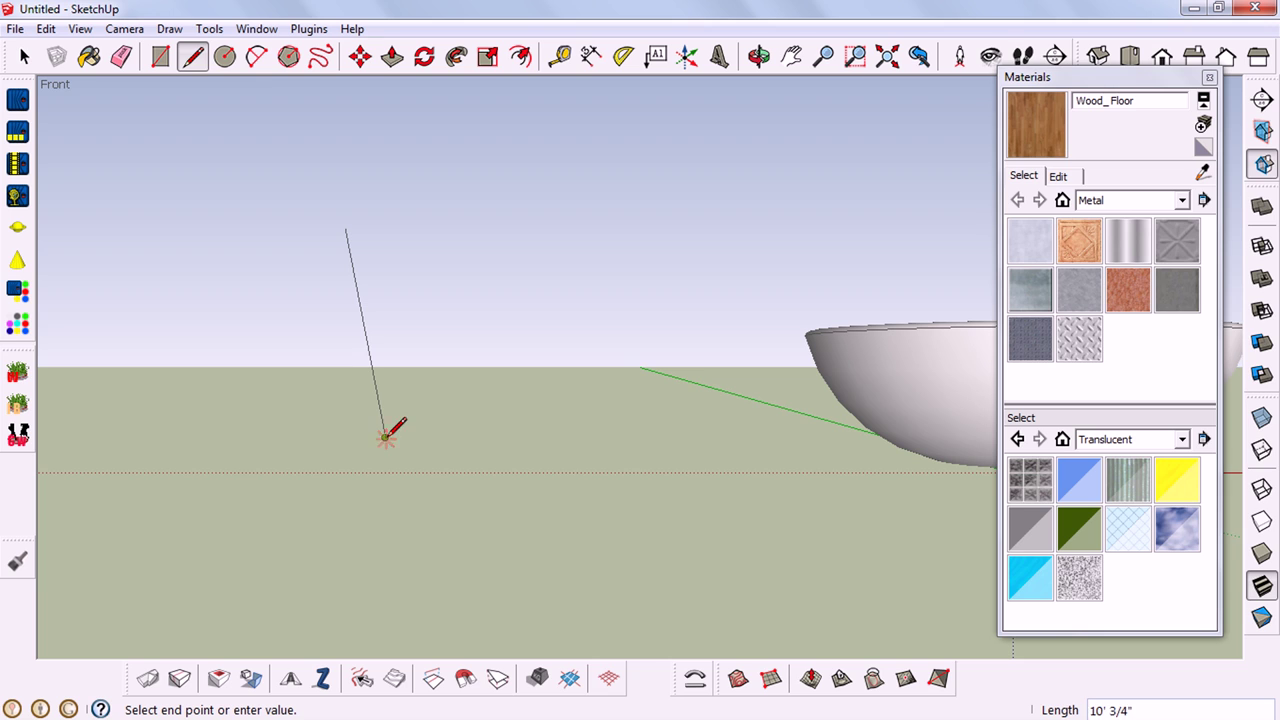
pyautogui.click(385, 437)
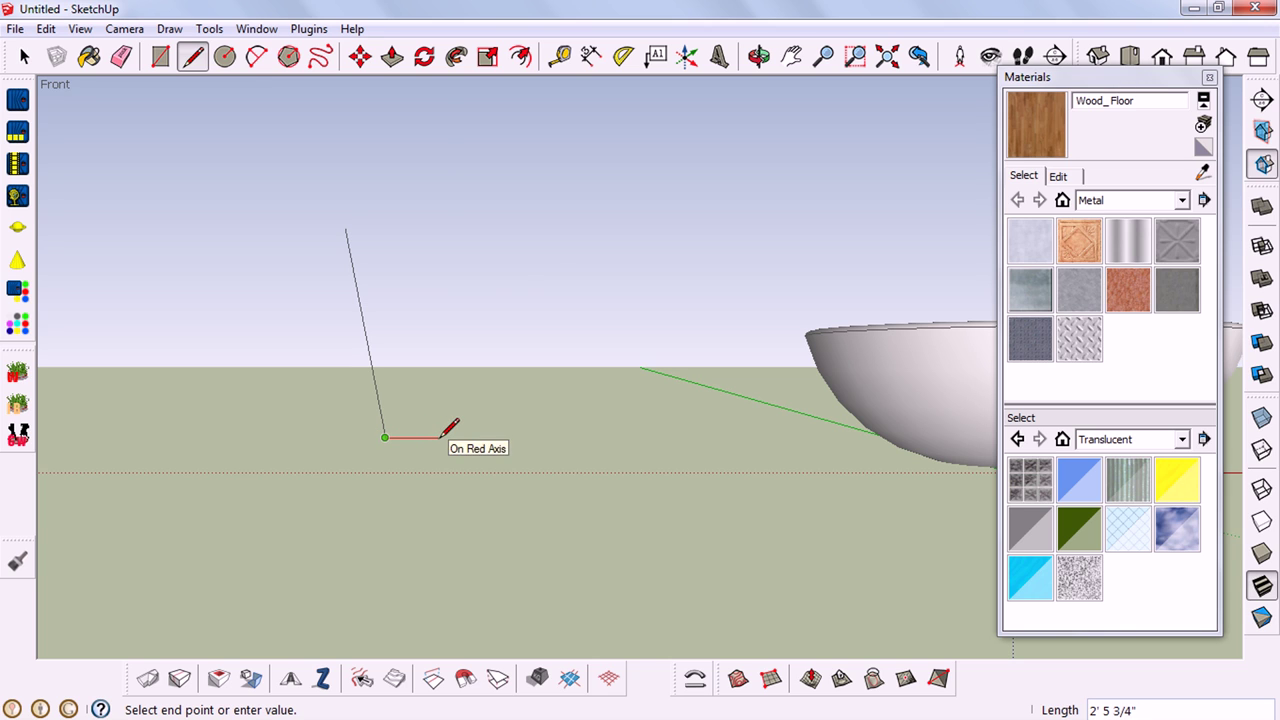
pyautogui.click(437, 437)
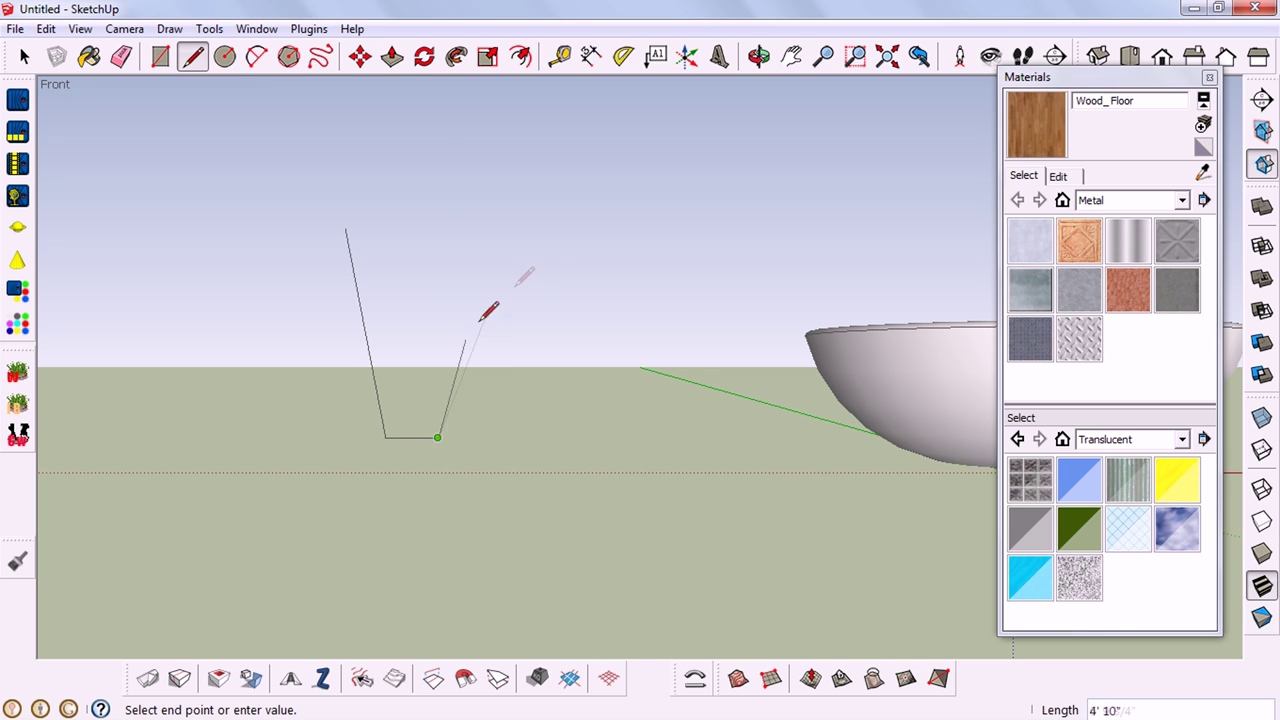
pyautogui.click(483, 231)
pyautogui.scroll(3, 480, 226)
# Round the right rim end with a small arc, then draw the inner wall and inner base
pyautogui.click(257, 56)
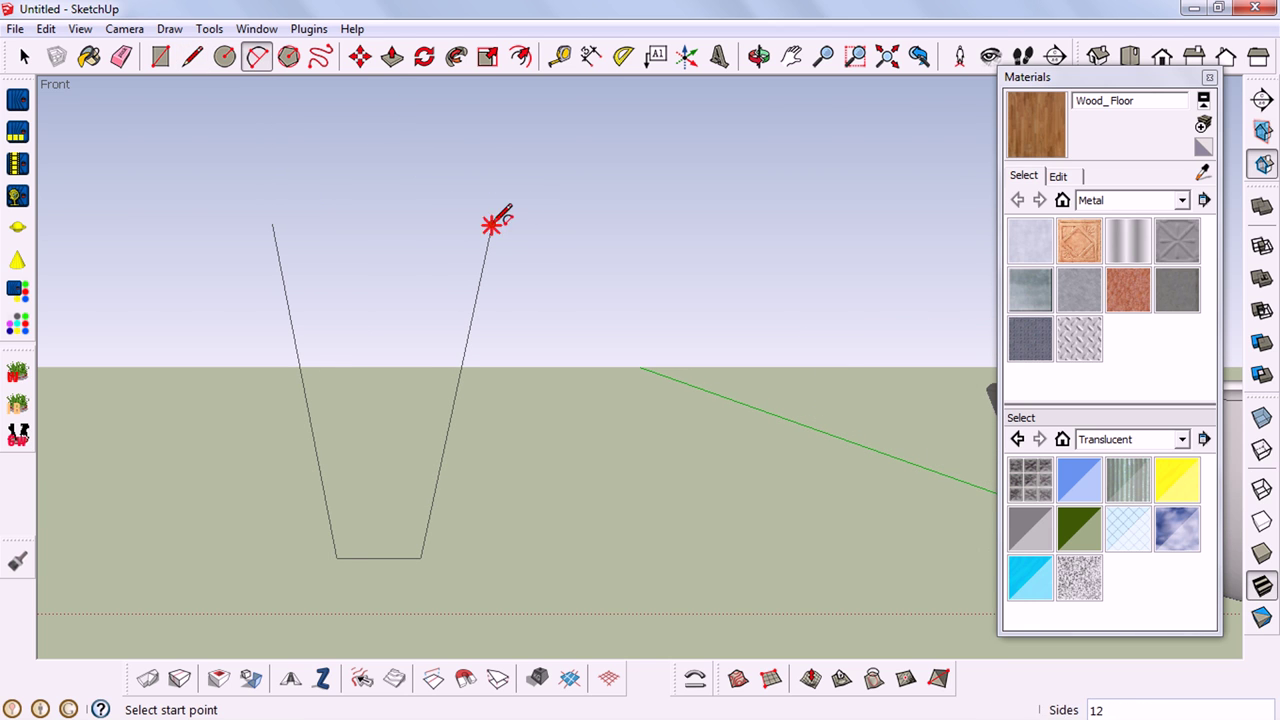
pyautogui.click(491, 223)
pyautogui.click(474, 223)
pyautogui.click(477, 212)
pyautogui.press('l')
pyautogui.click(471, 223)
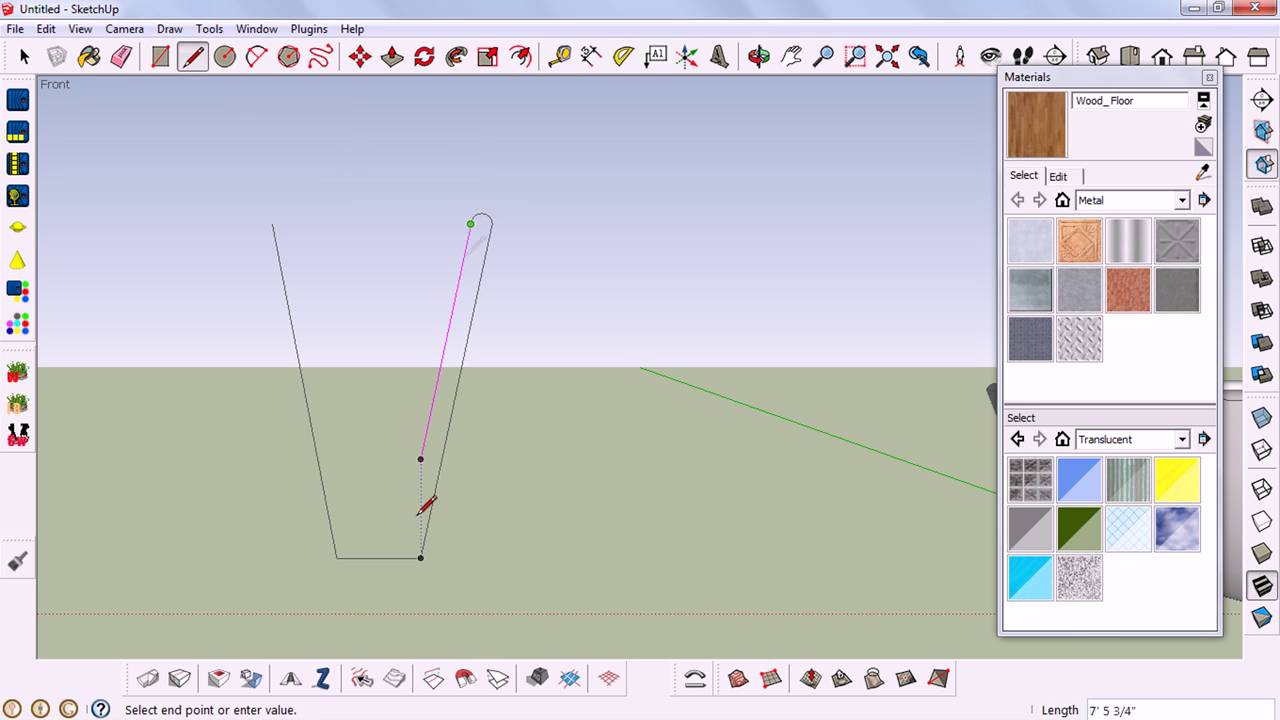
pyautogui.click(403, 543)
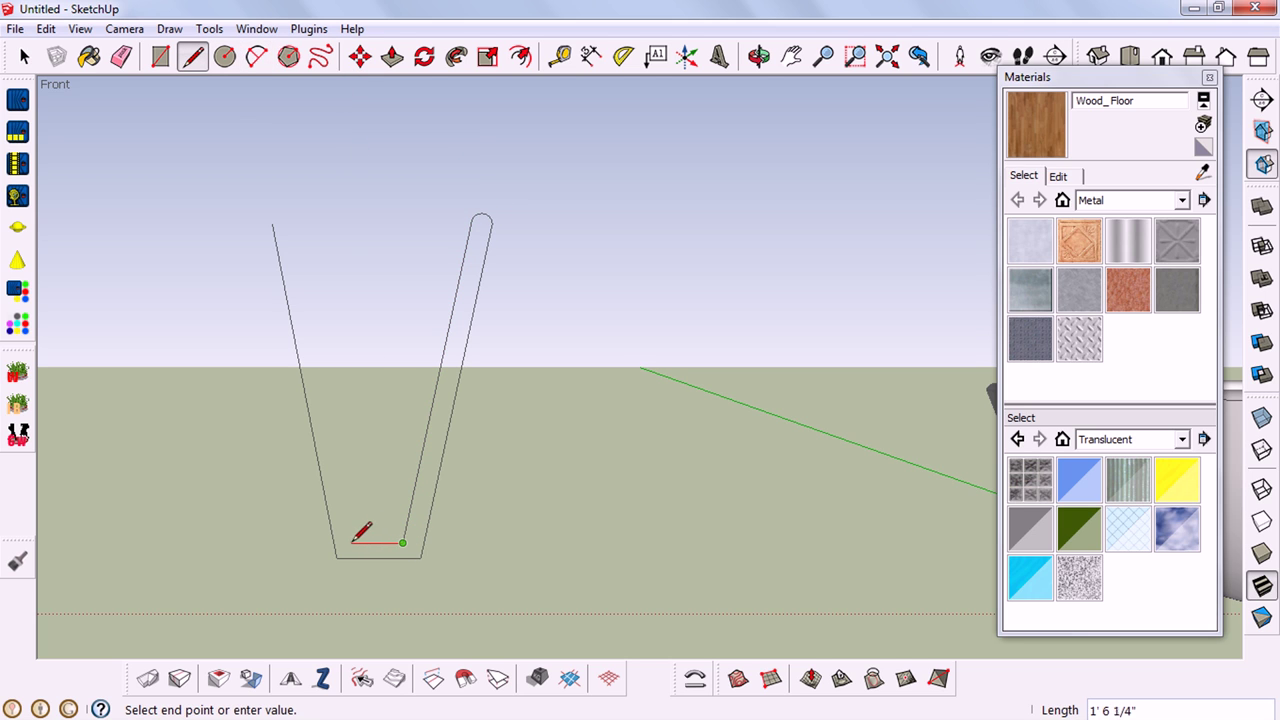
pyautogui.scroll(3, 350, 540)
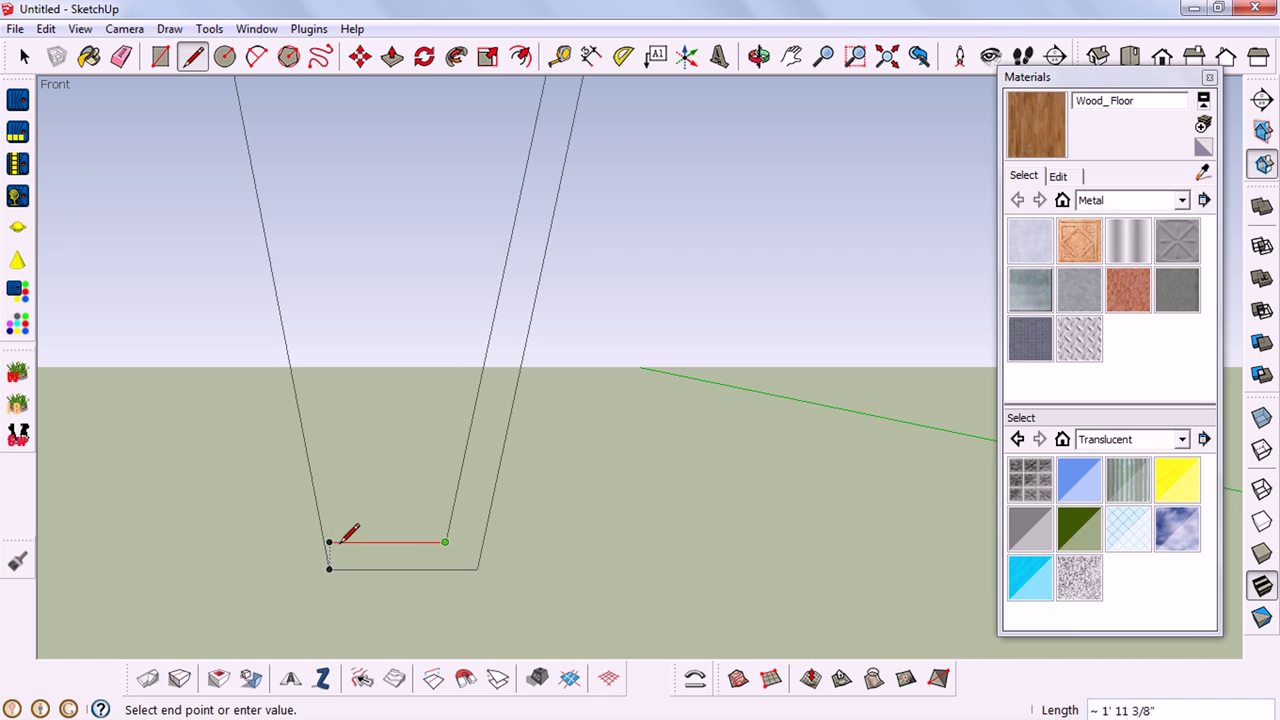
pyautogui.click(349, 541)
pyautogui.scroll(-4, 352, 520)
pyautogui.scroll(4, 357, 370)
# Close the left rim with a small arc, completing the V-shaped face
pyautogui.click(257, 56)
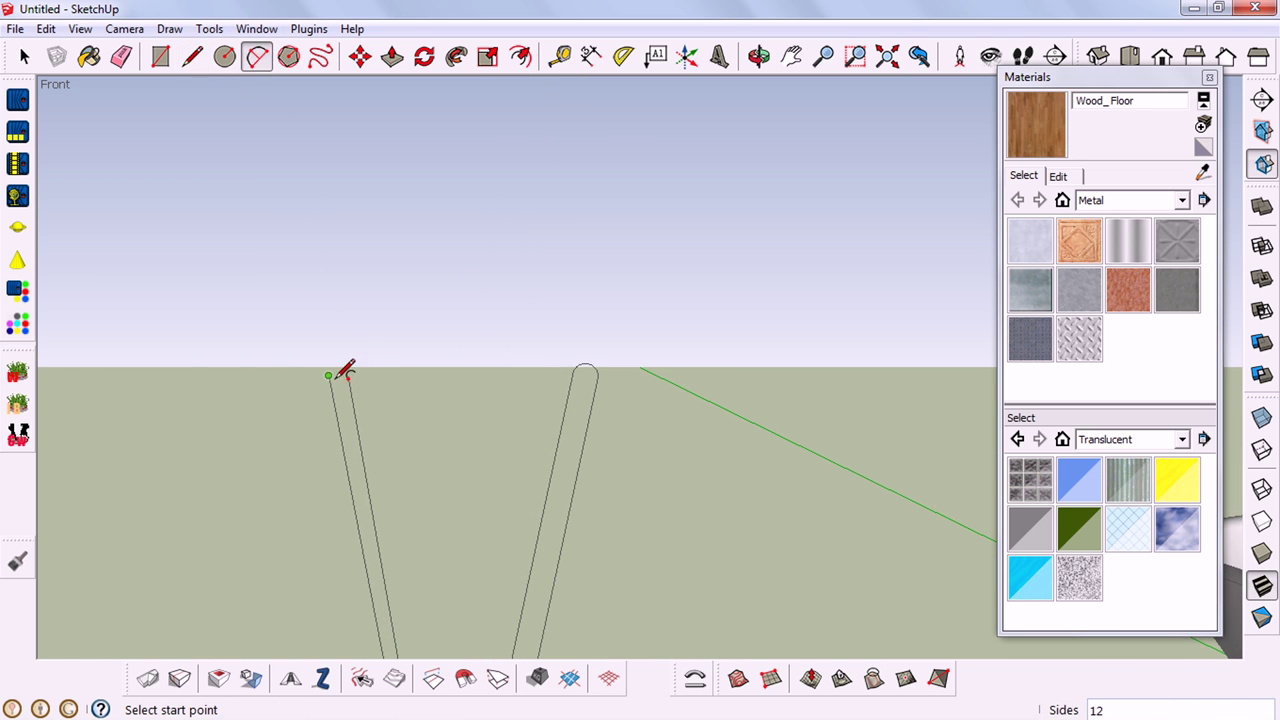
pyautogui.click(328, 375)
pyautogui.click(348, 375)
pyautogui.click(339, 363)
pyautogui.scroll(-3, 420, 280)
pyautogui.moveTo(480, 275); pyautogui.dragTo(557, 277, button='middle')
pyautogui.scroll(4, 534, 471)
pyautogui.scroll(-3, 432, 303)
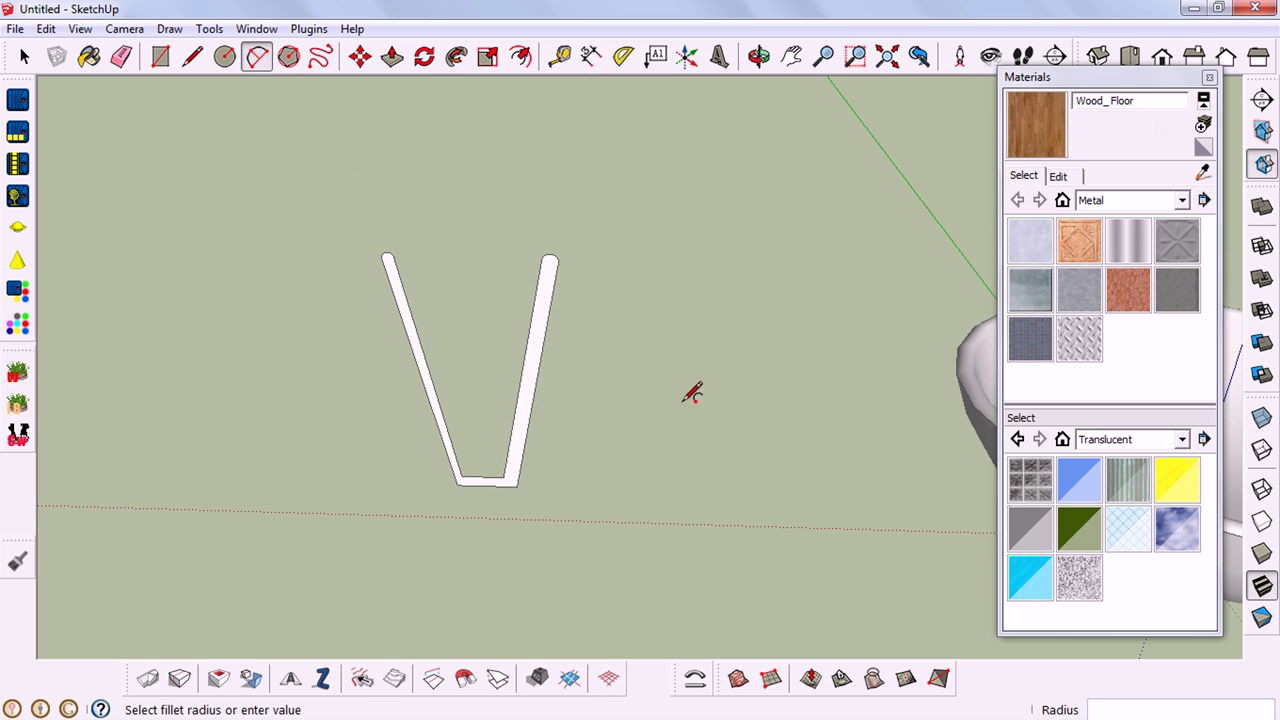
# In Top view, draw a filled circle on the ground beside the bowl
pyautogui.click(1105, 62)
pyautogui.click(224, 56)
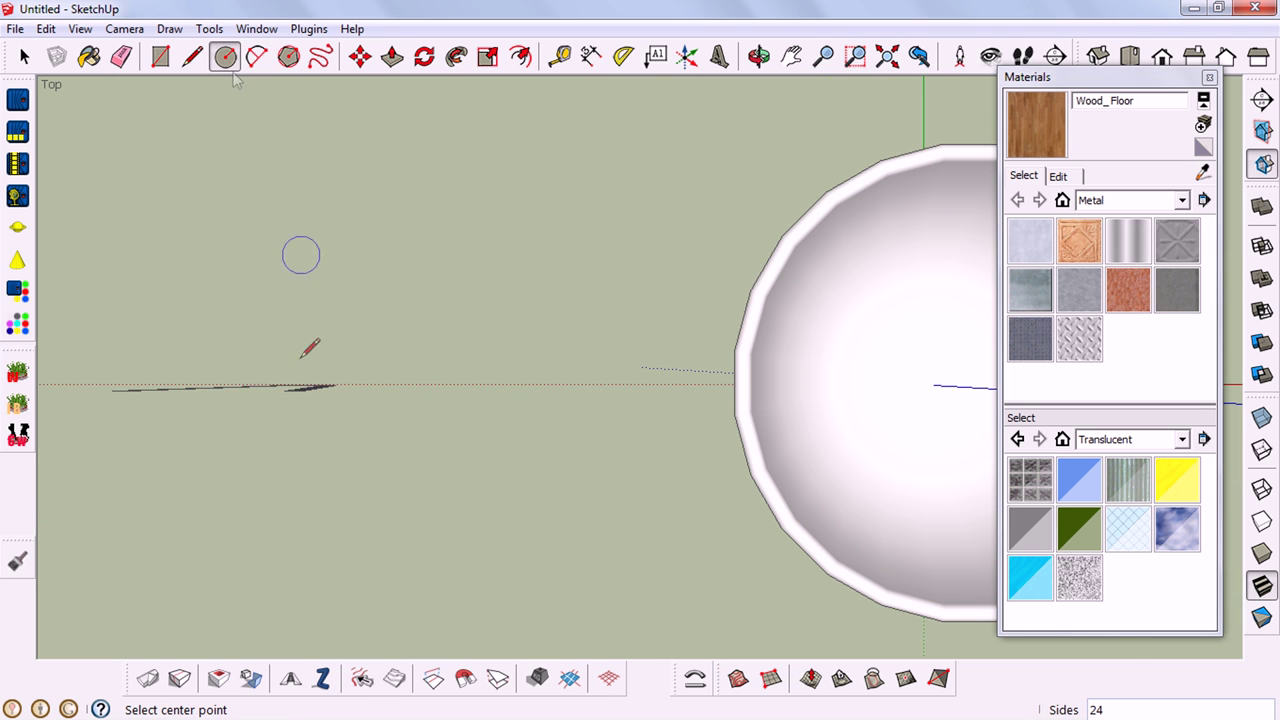
pyautogui.click(252, 335)
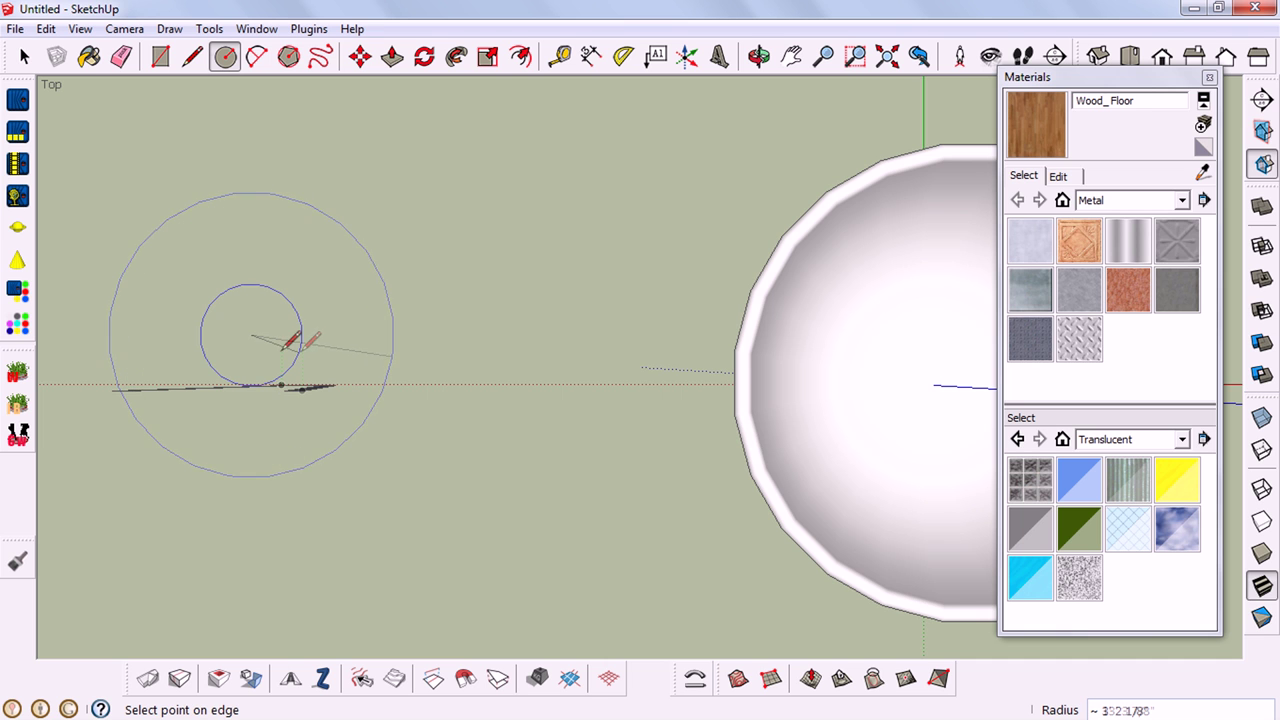
pyautogui.click(291, 342)
pyautogui.moveTo(291, 342); pyautogui.dragTo(429, 343, button='middle')
pyautogui.scroll(3, 372, 399)
pyautogui.scroll(2, 372, 399)
# Move the disc so it sits directly under the V profile's base
pyautogui.press('space')
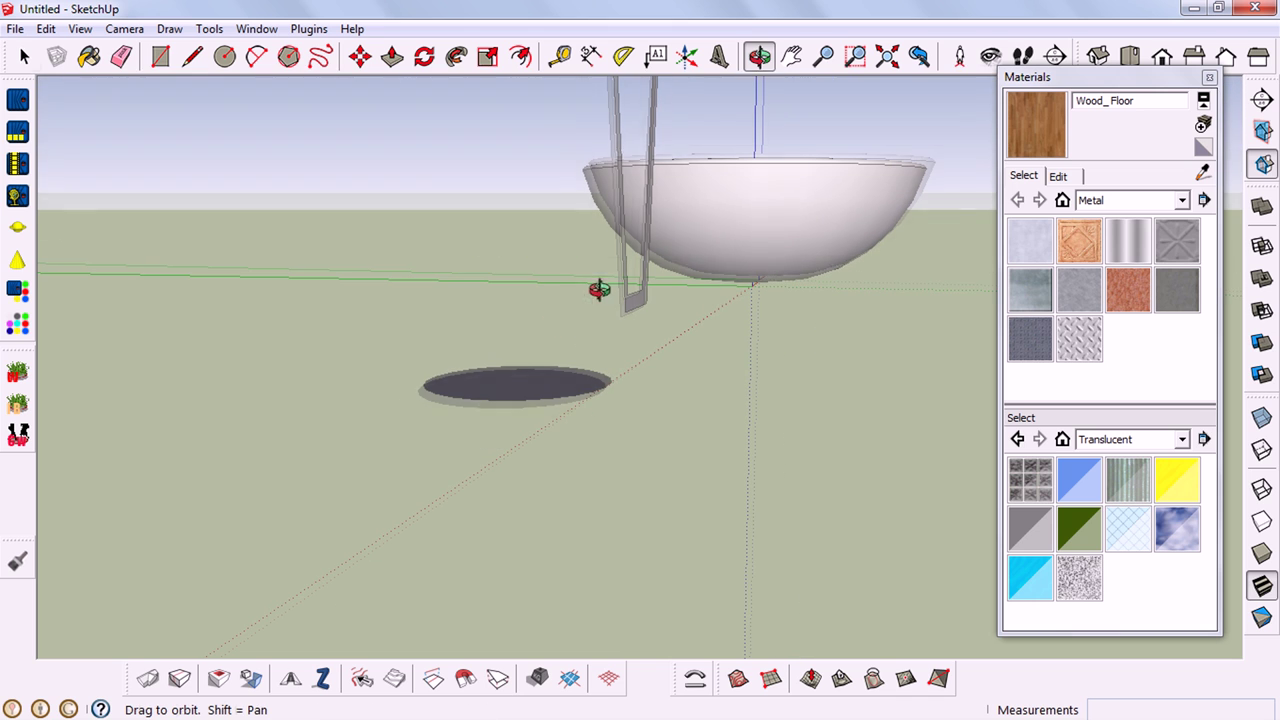
pyautogui.click(537, 392)
pyautogui.moveTo(540, 434); pyautogui.dragTo(604, 388, button='middle')
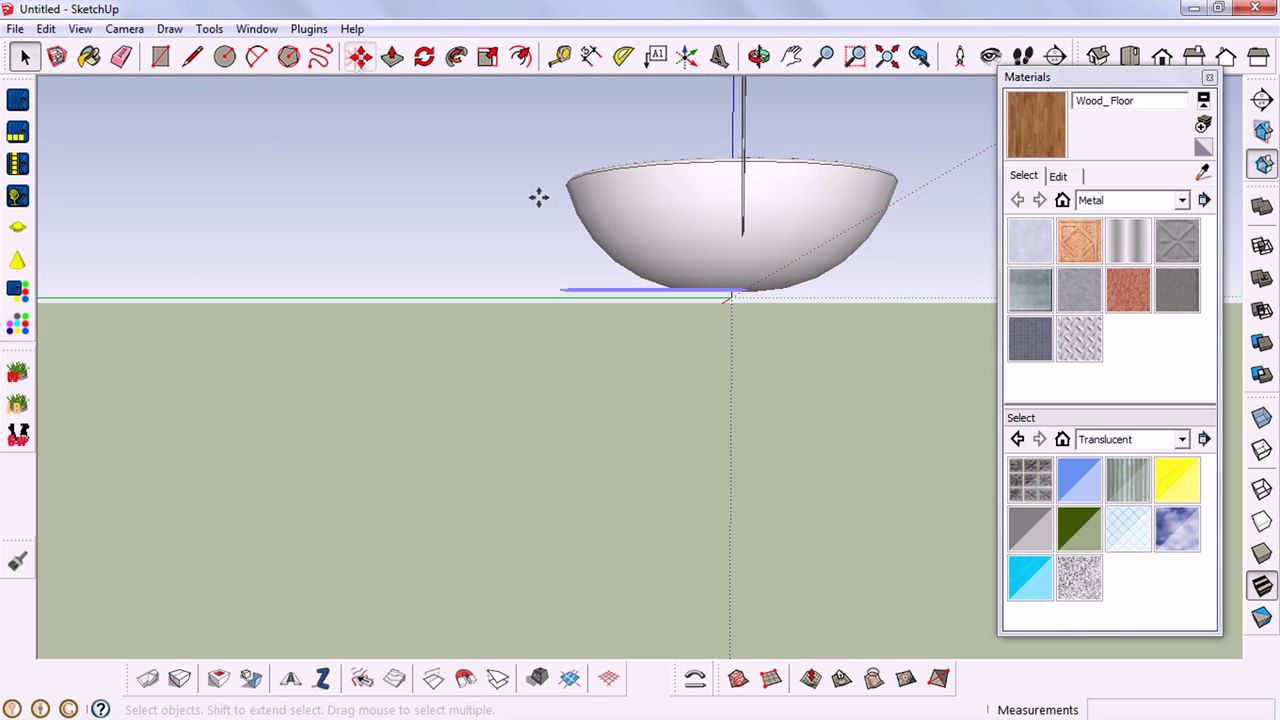
pyautogui.press('m')
pyautogui.click(751, 377)
pyautogui.moveTo(771, 386); pyautogui.dragTo(337, 420, button='middle')
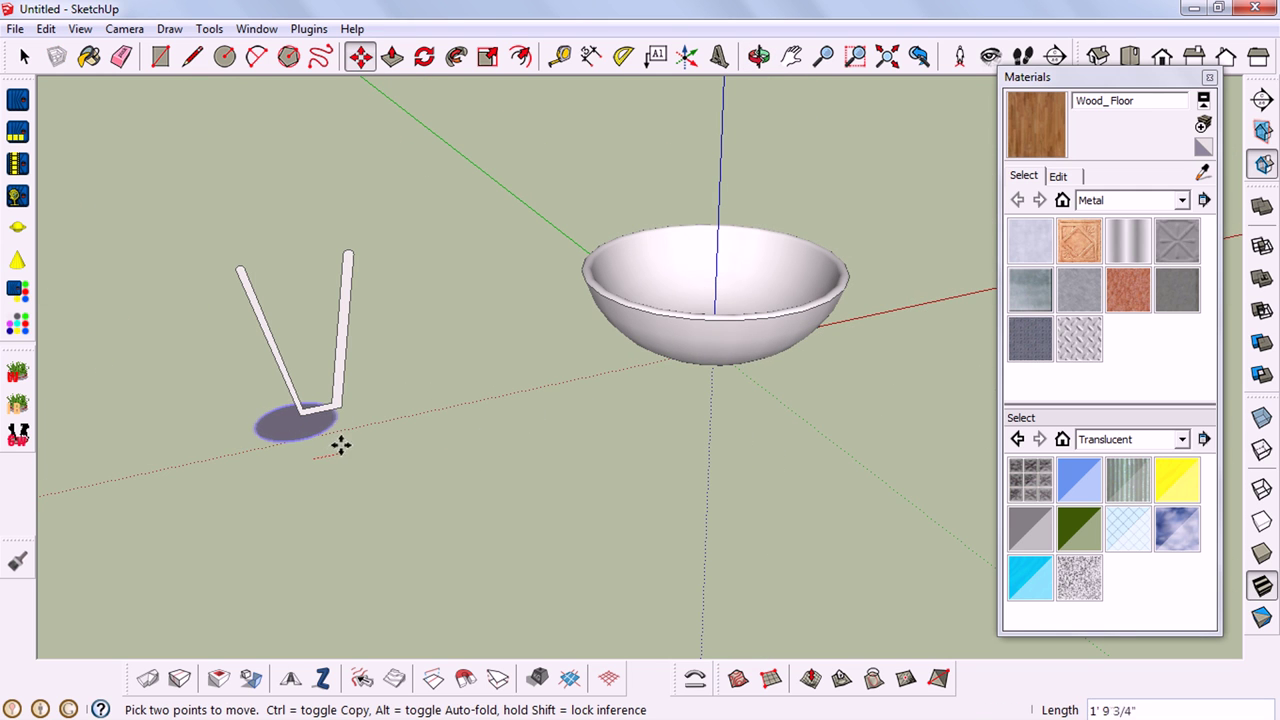
pyautogui.click(341, 446)
pyautogui.scroll(5, 317, 449)
pyautogui.press('space')
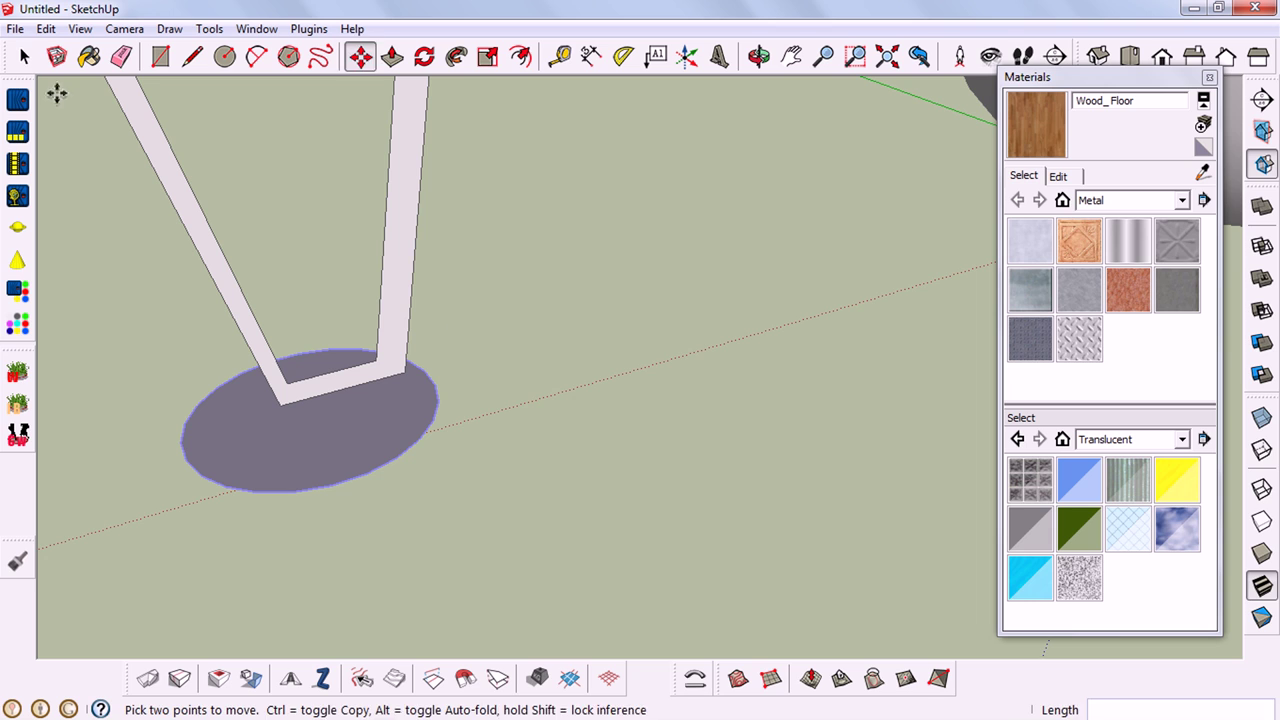
# Revolve the V face around the circle with Follow Me into a tapered glass, and inspect it
pyautogui.click(467, 60)
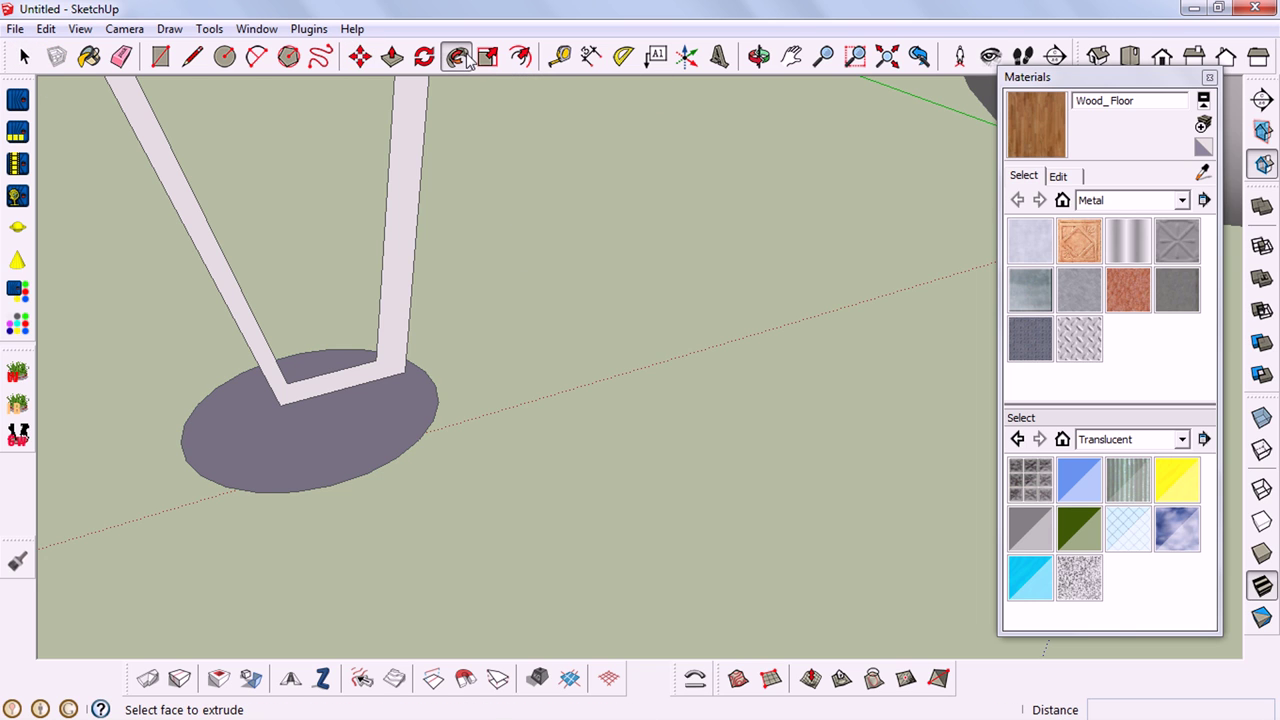
pyautogui.click(400, 330)
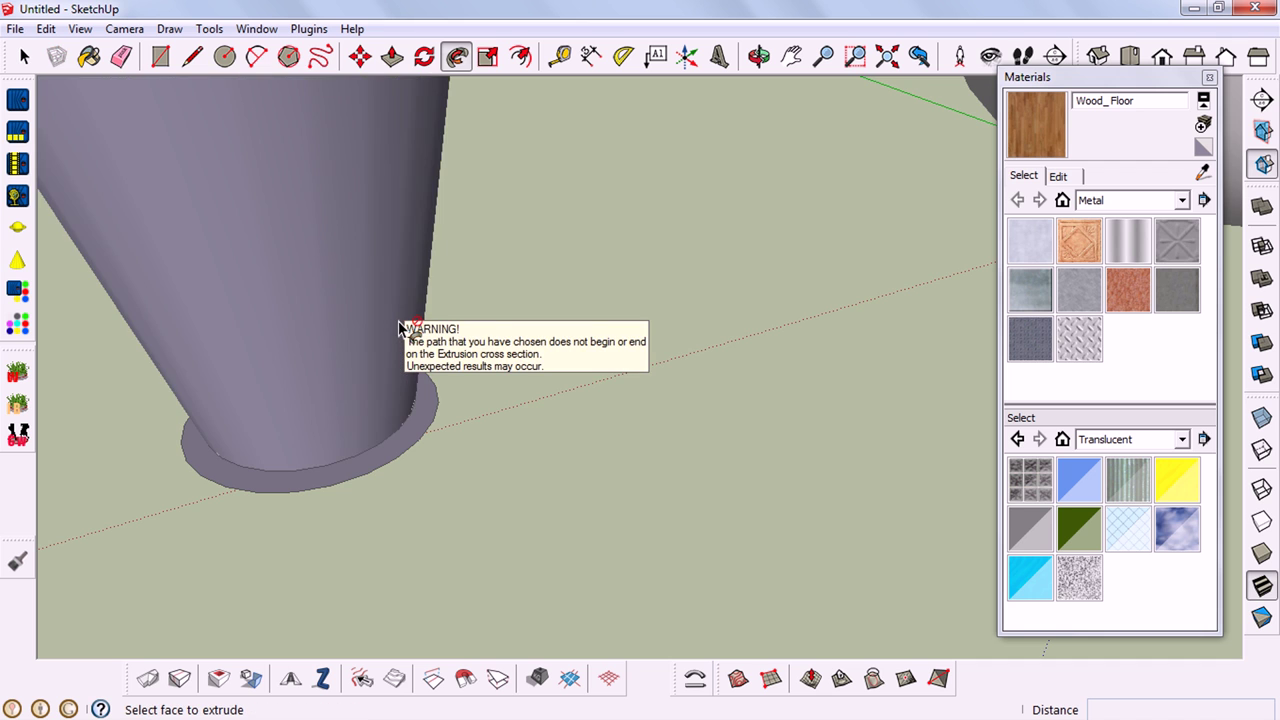
pyautogui.scroll(-4, 443, 500)
pyautogui.moveTo(370, 428); pyautogui.dragTo(63, 191, button='middle')
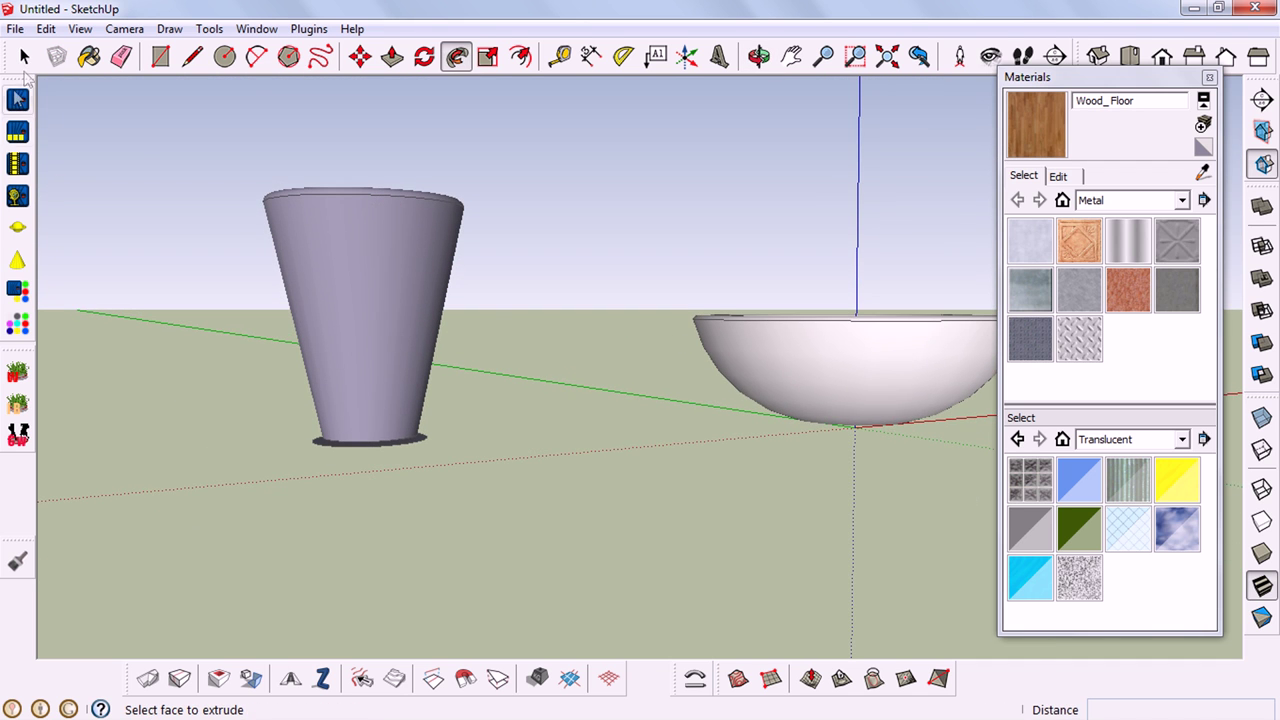
pyautogui.click(24, 56)
pyautogui.moveTo(523, 391); pyautogui.dragTo(405, 362, button='middle')
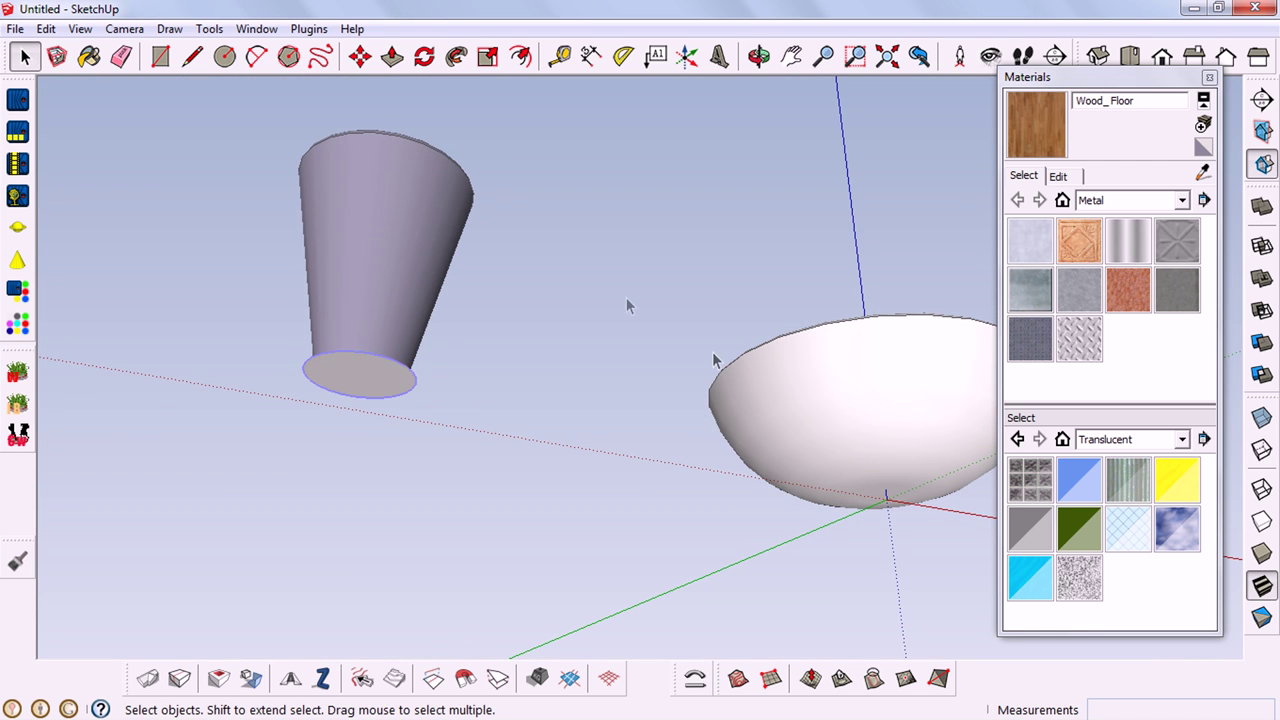
pyautogui.moveTo(628, 303); pyautogui.dragTo(455, 291, button='middle')
pyautogui.moveTo(445, 336); pyautogui.dragTo(375, 557, button='middle')
# Push/pull the small leftover disc inside the glass 2 1/4 inches, then look over the bowl
pyautogui.scroll(3, 385, 557)
pyautogui.click(392, 56)
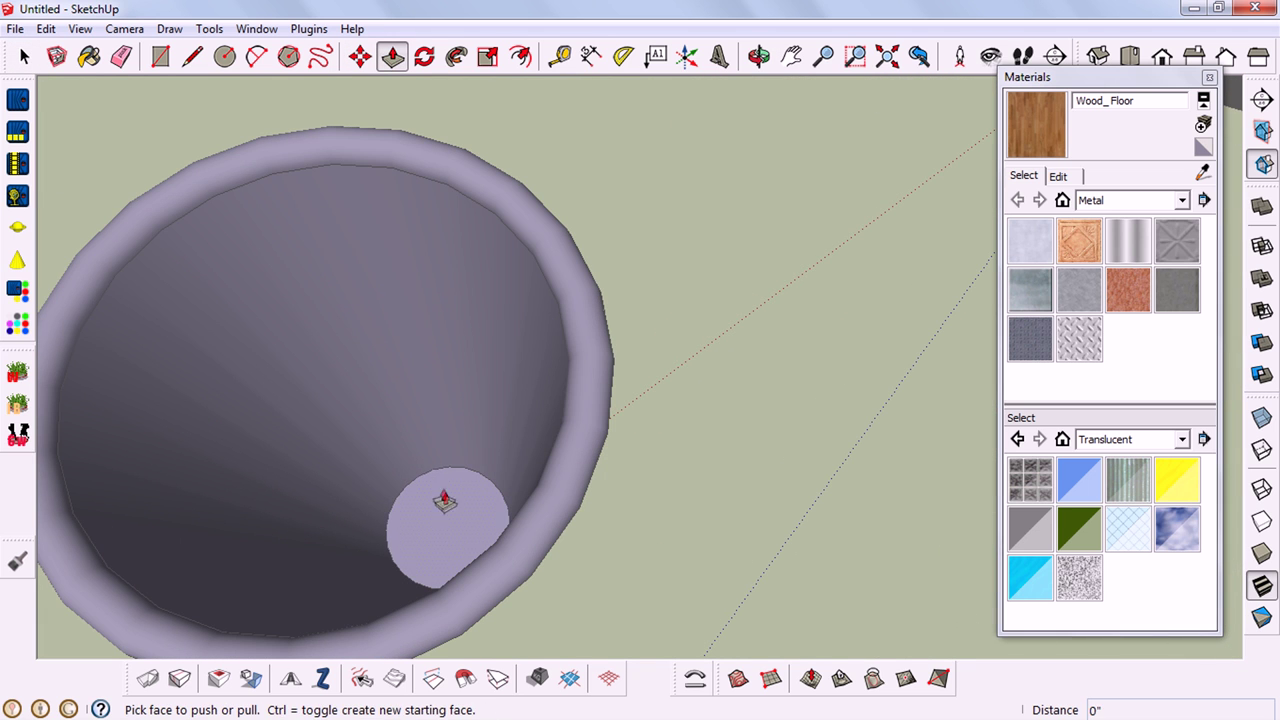
pyautogui.moveTo(443, 503)
pyautogui.mouseDown()
pyautogui.moveTo(451, 517)
pyautogui.moveTo(452, 505)
pyautogui.mouseUp()
pyautogui.moveTo(706, 603); pyautogui.dragTo(531, 440, button='middle')
pyautogui.scroll(-5, 531, 440)
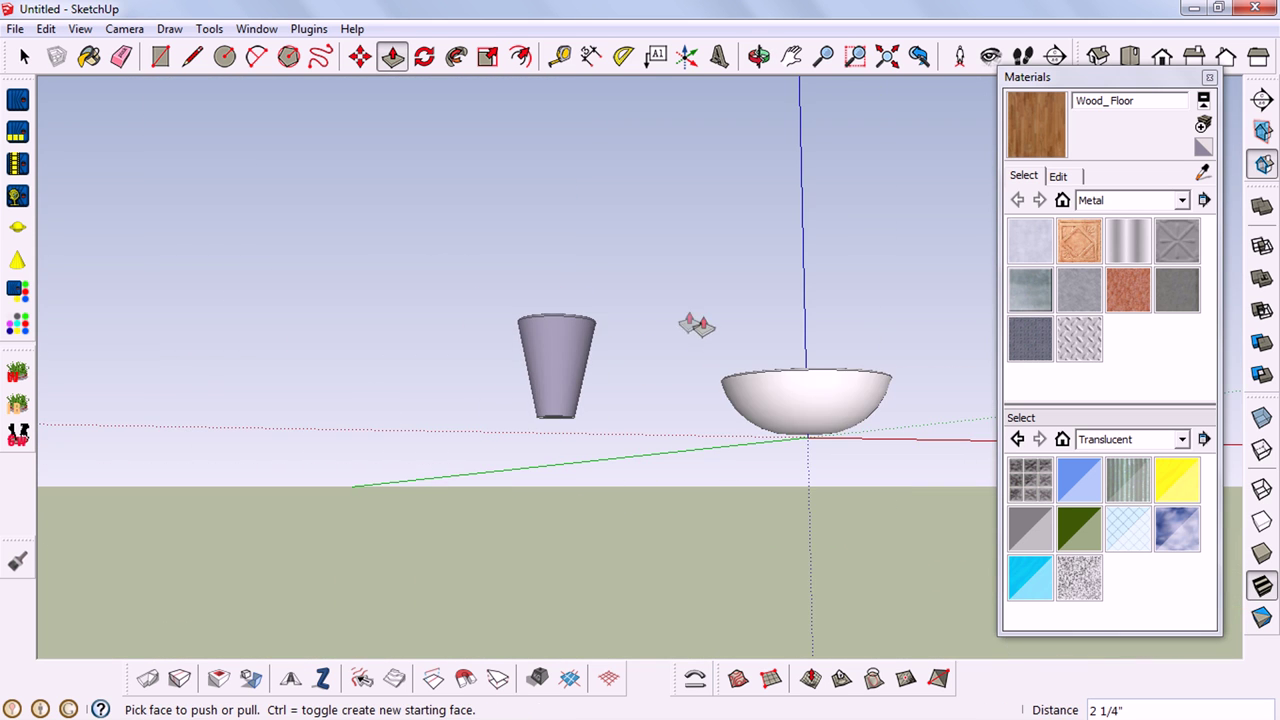
pyautogui.moveTo(703, 323); pyautogui.dragTo(891, 457, button='middle')
pyautogui.scroll(5, 838, 420)
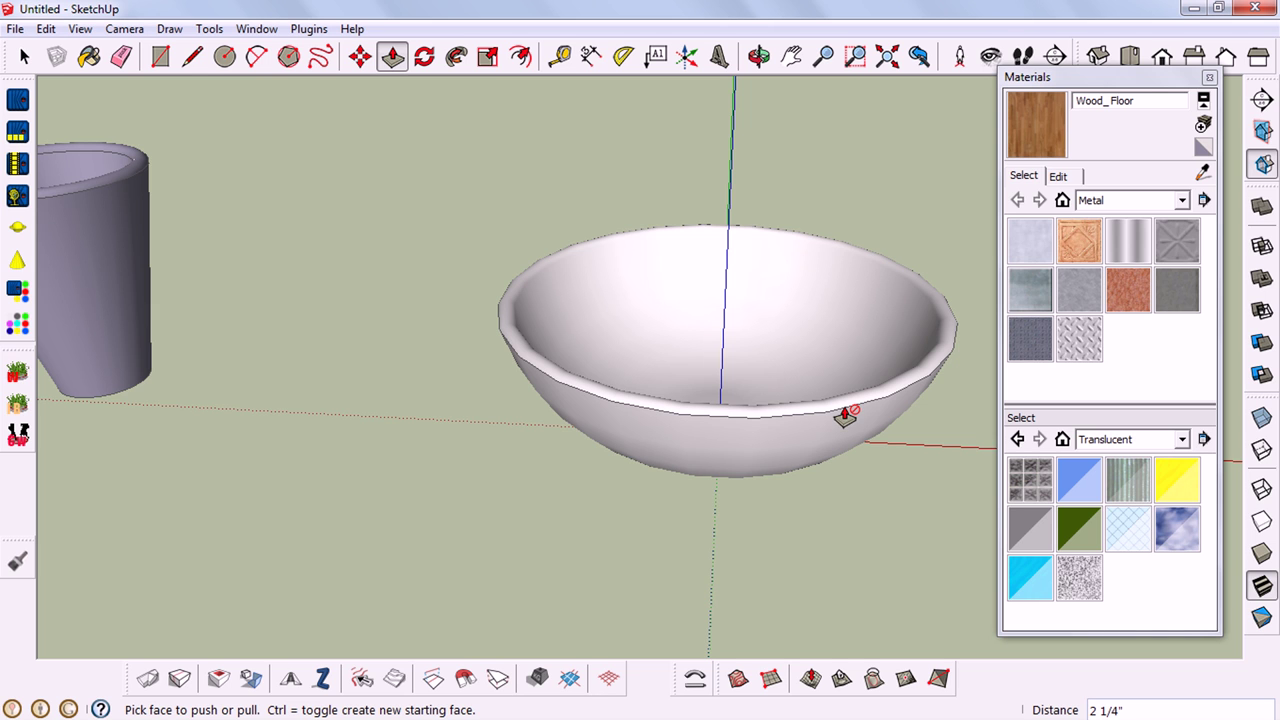
# Export the model to Kerkythea as Untitled.xml on the Desktop, replacing the existing file
pyautogui.moveTo(766, 386); pyautogui.dragTo(694, 330, button='middle')
pyautogui.click(17, 99)
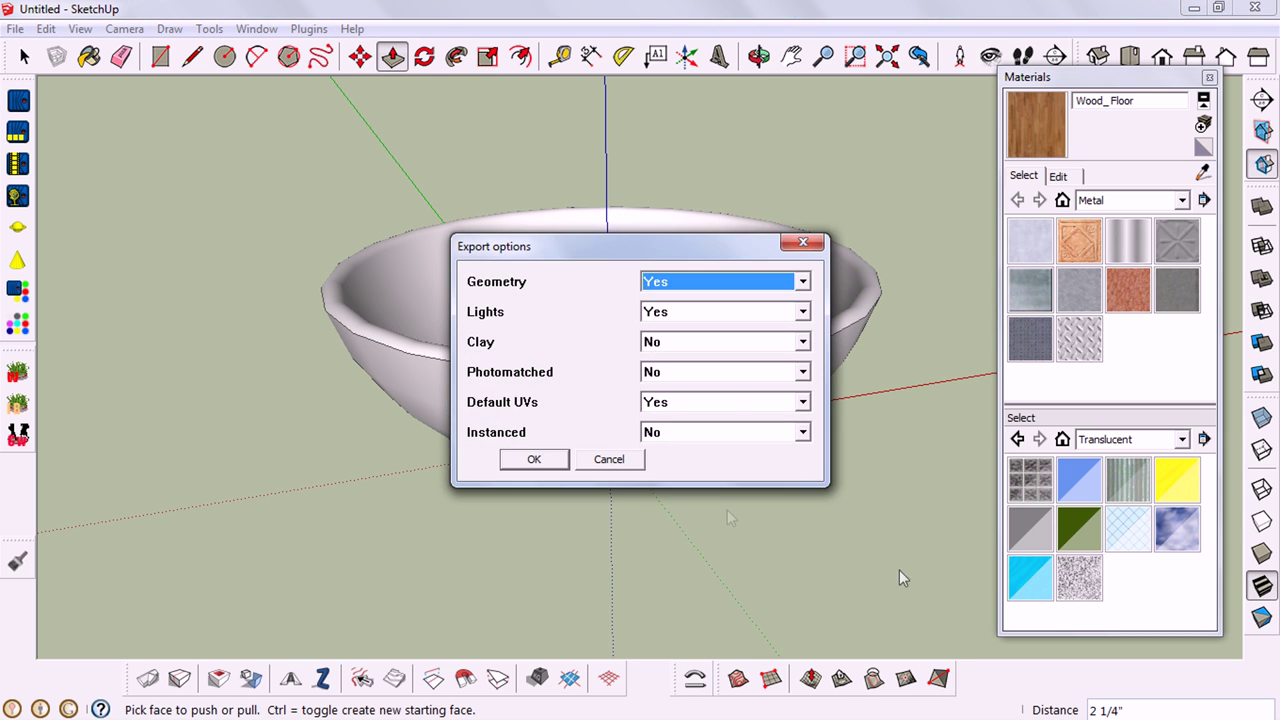
pyautogui.click(535, 457)
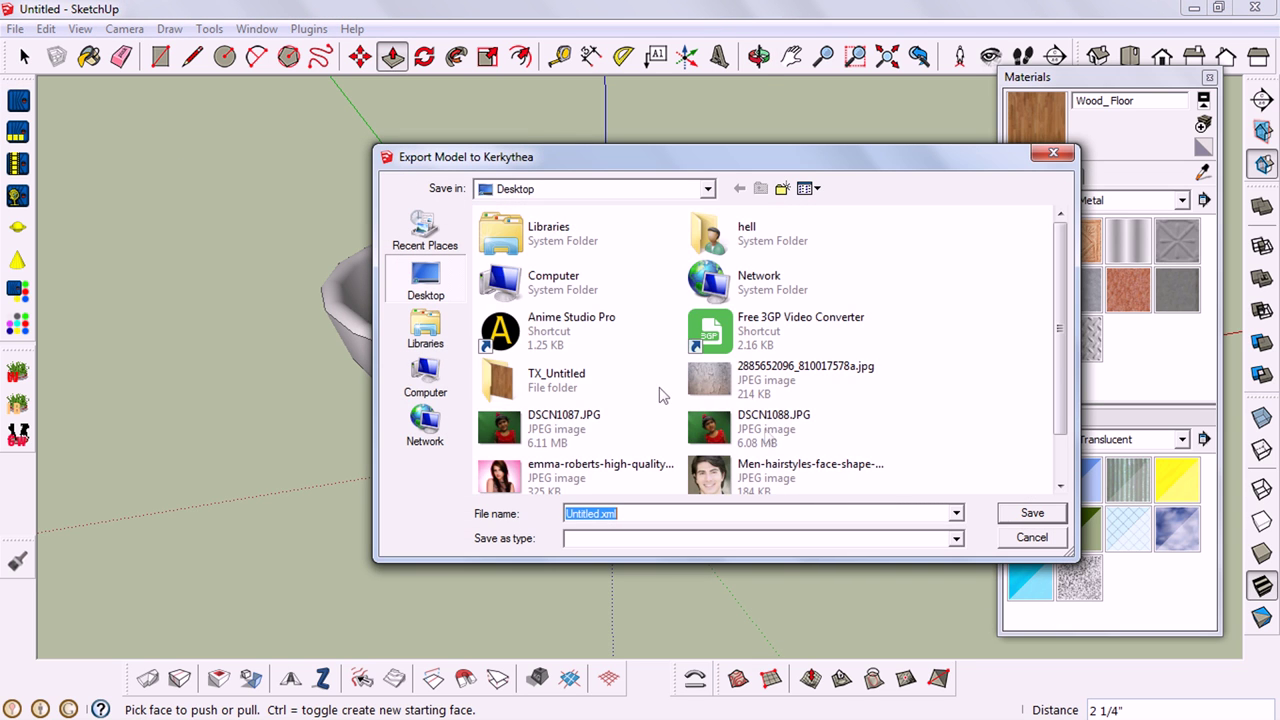
pyautogui.press('Return')
pyautogui.click(695, 375)
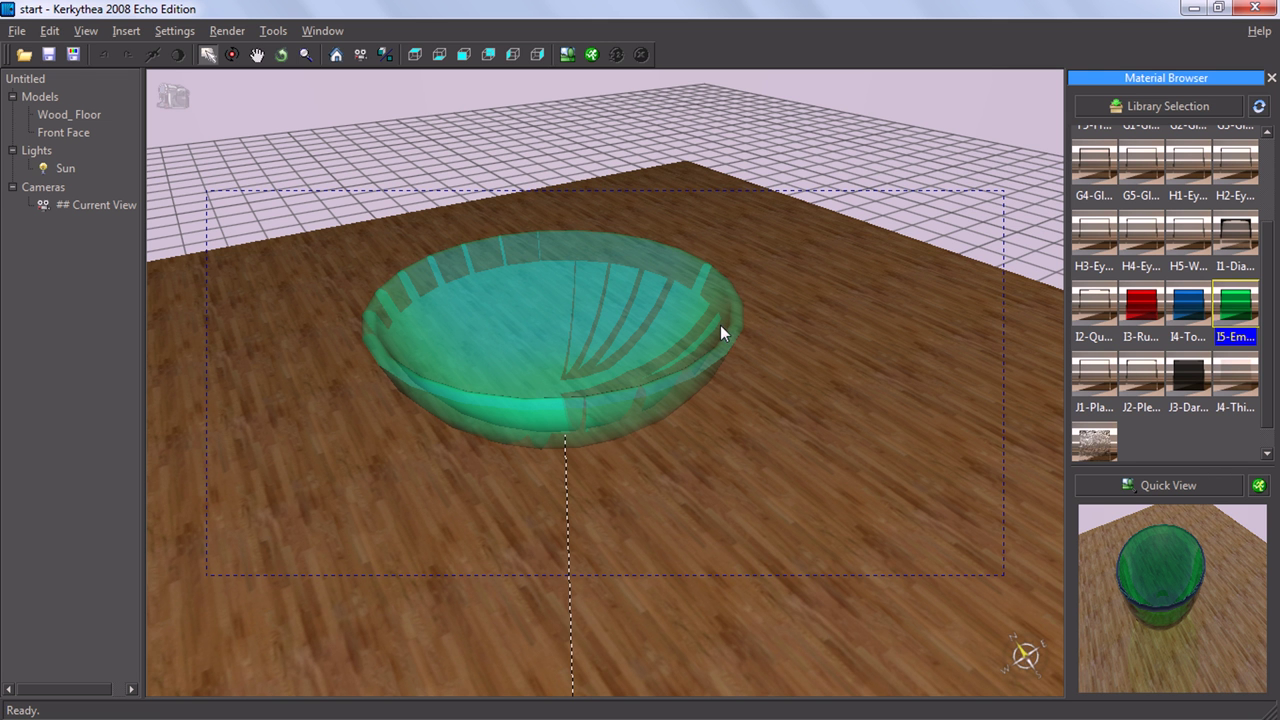
# View the green glass bowl render maximized in the Rendered Image window, then close it
pyautogui.click(567, 54)
pyautogui.click(743, 27)
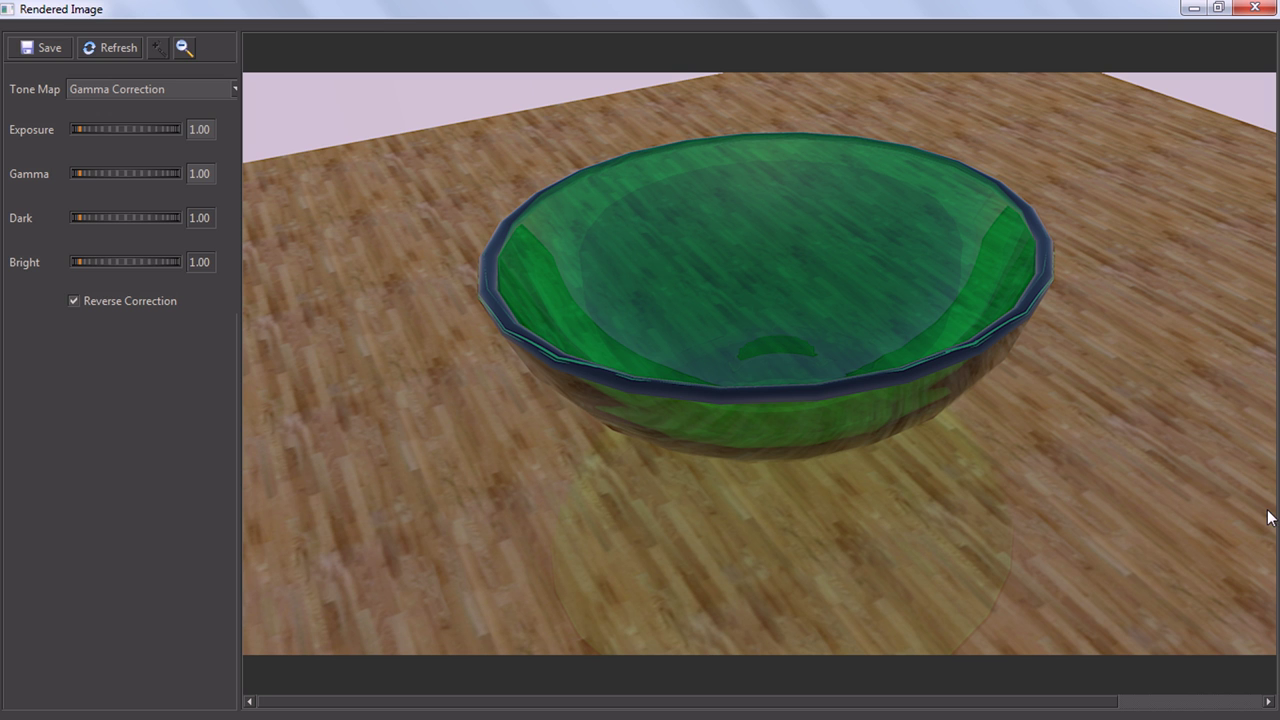
pyautogui.click(1262, 7)
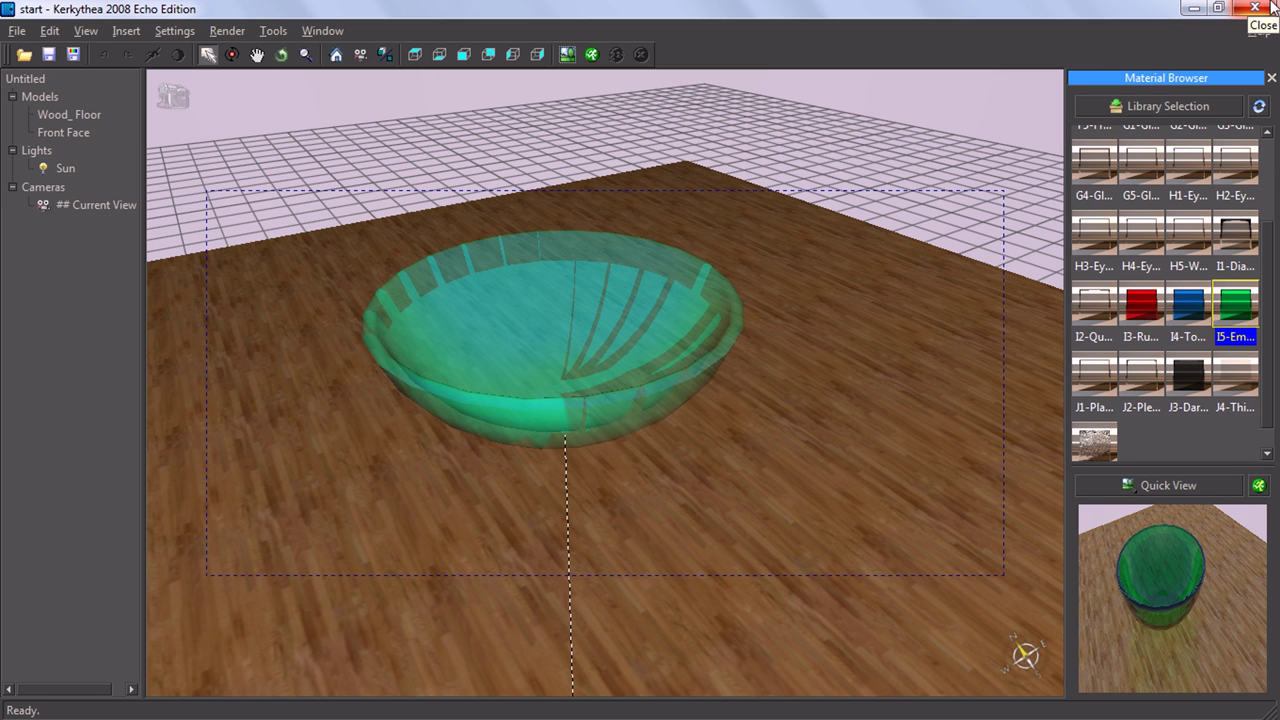